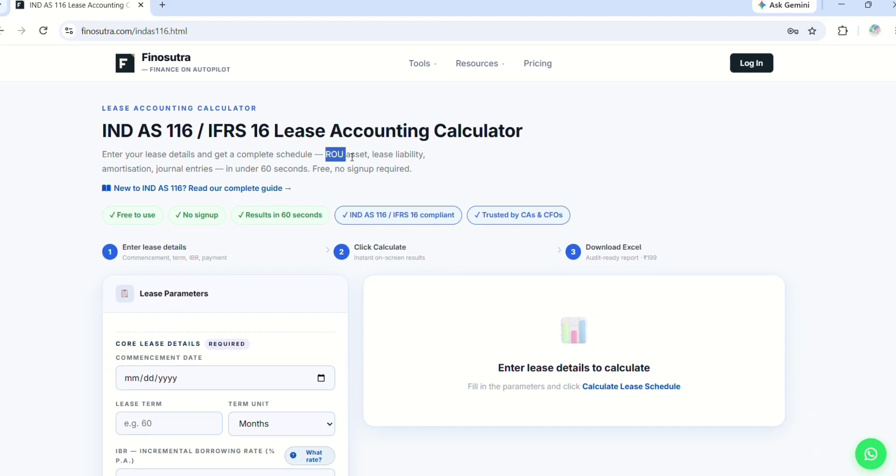
Look through the lease calculator page, from the lease parameter fields to the FAQ and footer.
scroll(449, 174, down, 8)
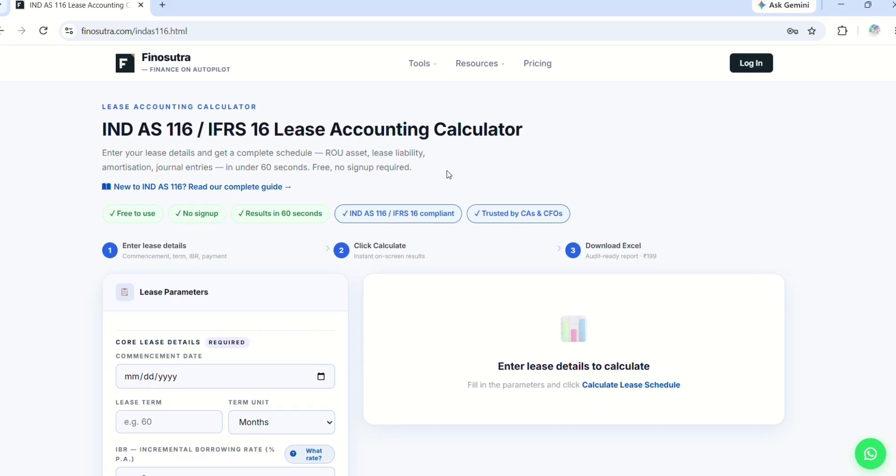
scroll(450, 175, down, 9)
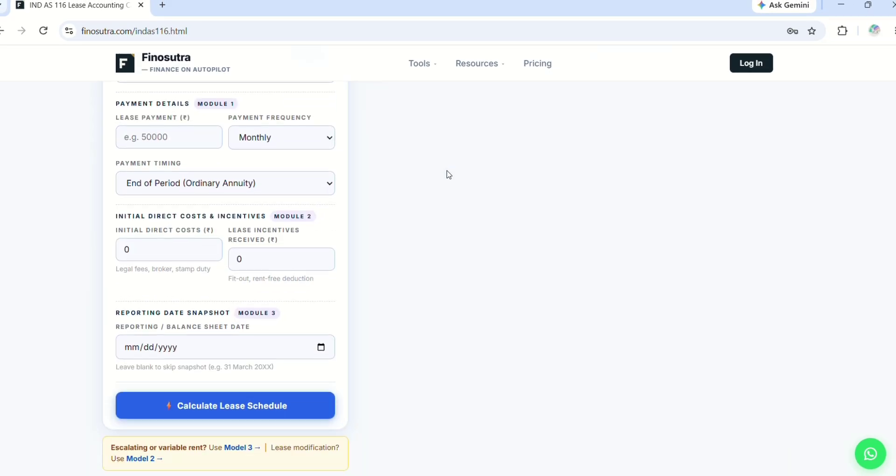
scroll(449, 175, down, 10)
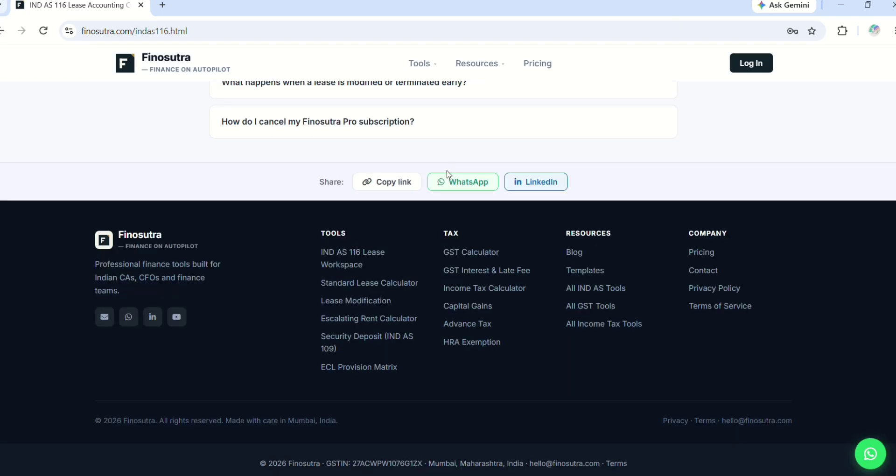
scroll(450, 174, up, 14)
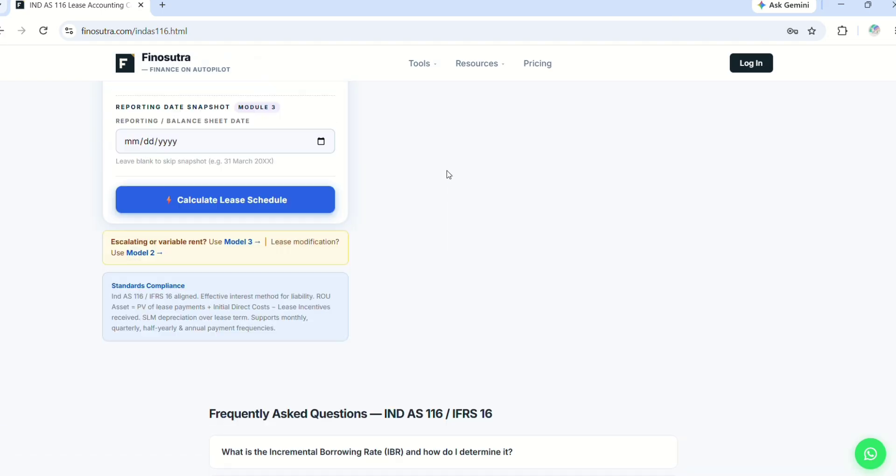
scroll(449, 175, up, 10)
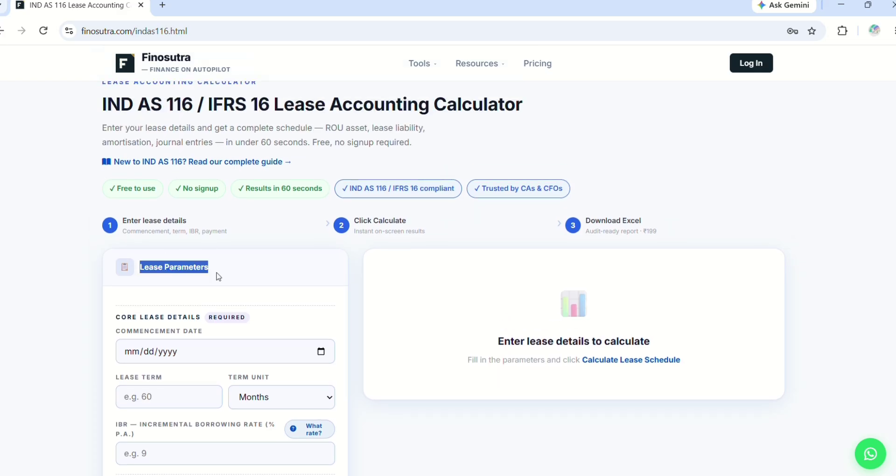
click(241, 286)
scroll(241, 285, down, 3)
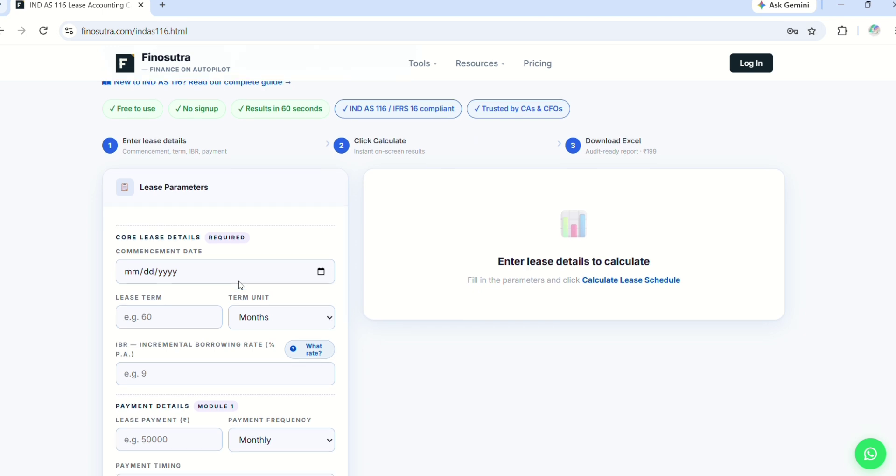
scroll(241, 285, down, 3)
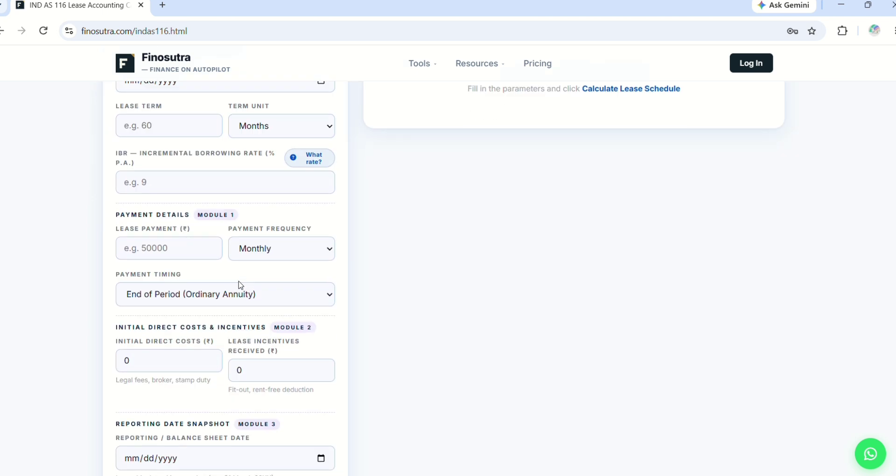
scroll(241, 286, up, 3)
scroll(241, 285, up, 3)
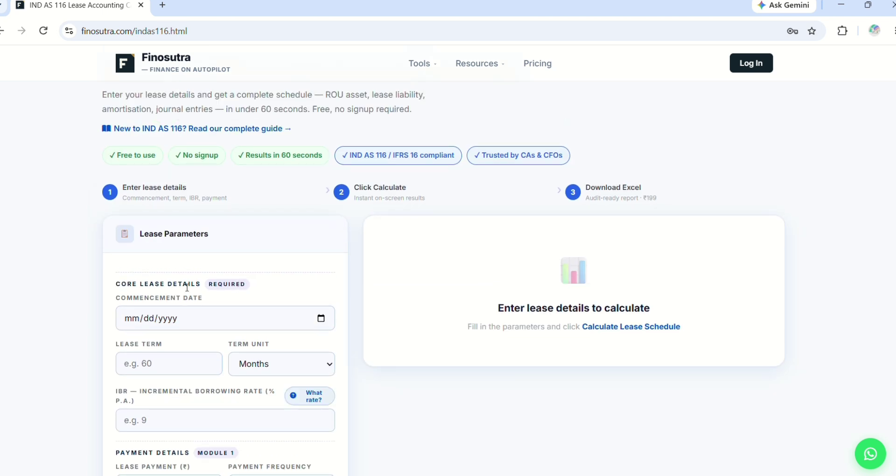
Set the lease commencement date to 08/18/2026 in the core lease details.
drag(117, 284, 205, 284)
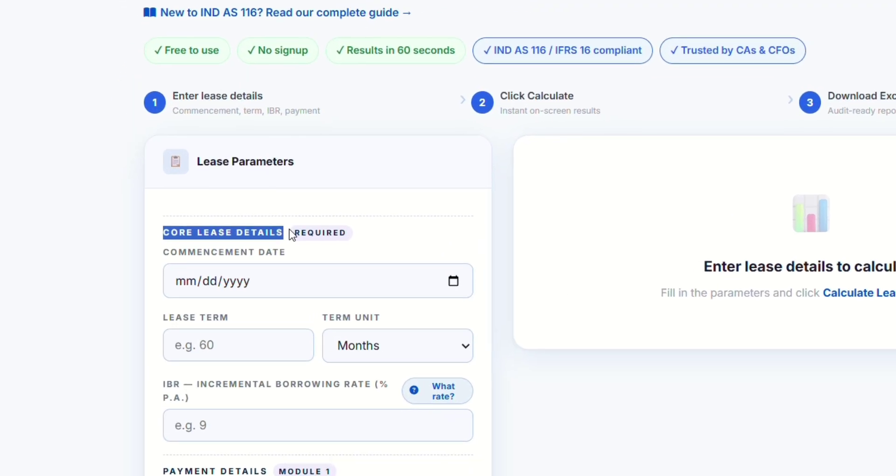
click(382, 233)
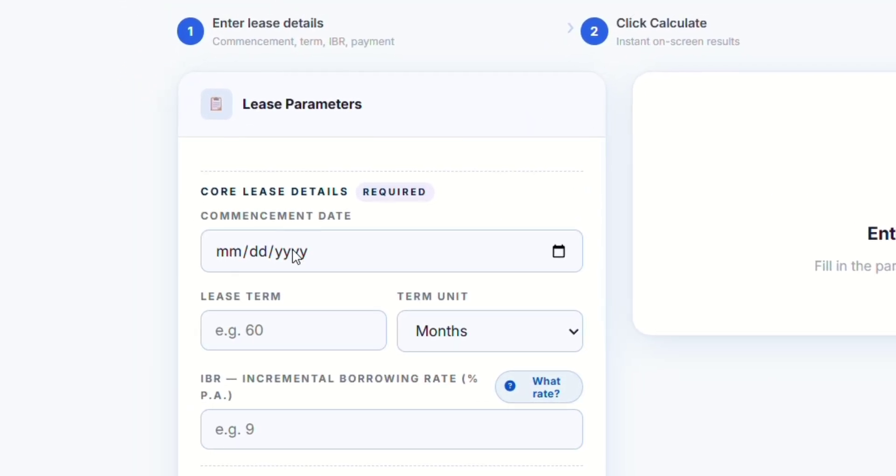
drag(198, 216, 355, 226)
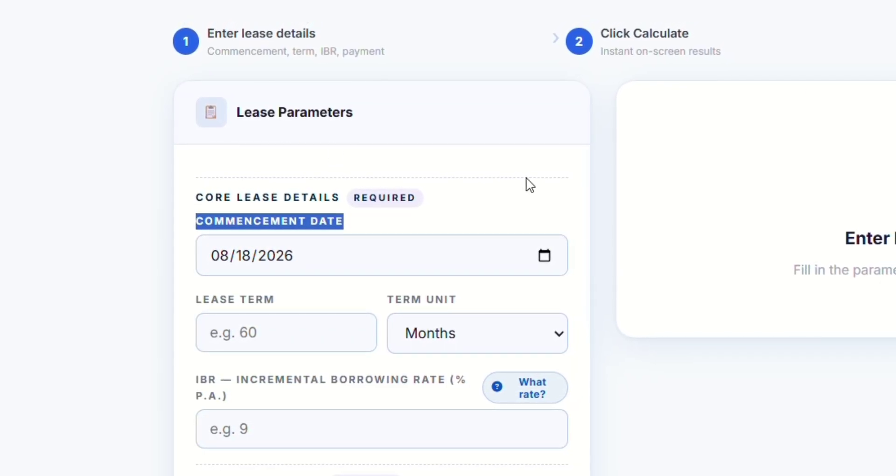
scroll(526, 184, down, 3)
click(573, 172)
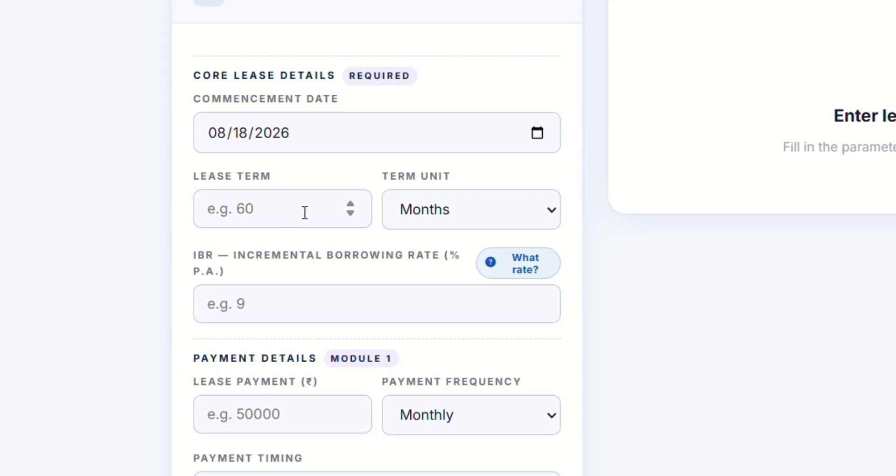
Set the lease term to 72 with Months as the term unit.
click(305, 212)
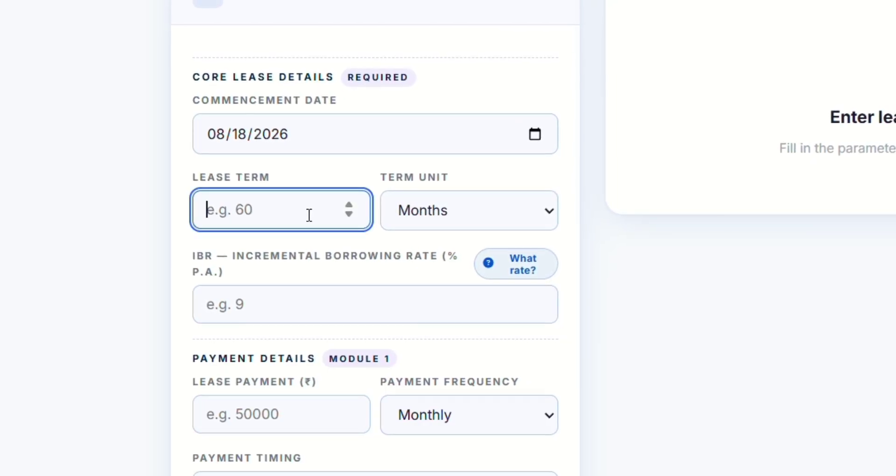
text(72)
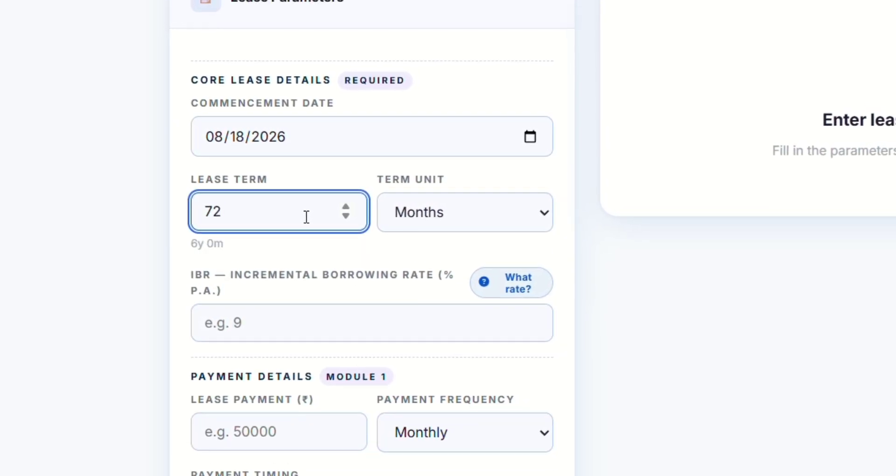
click(494, 223)
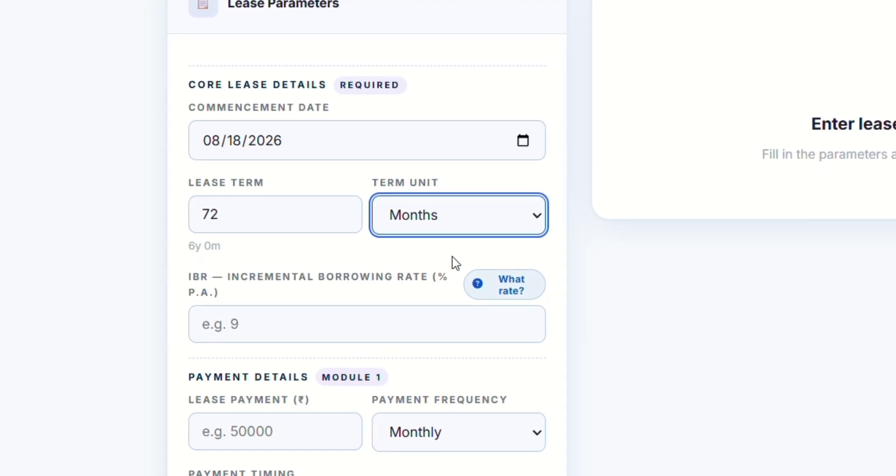
click(282, 254)
Set the incremental borrowing rate (IBR) to 8.5% per annum.
scroll(286, 256, down, 3)
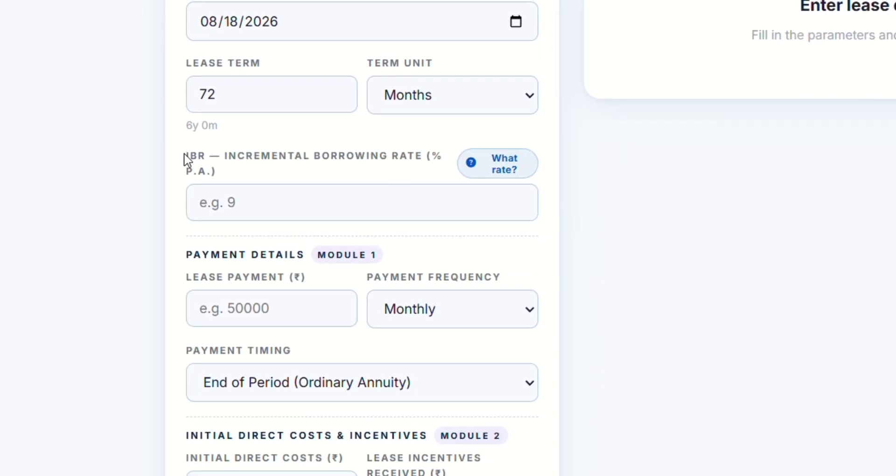
drag(187, 155, 426, 159)
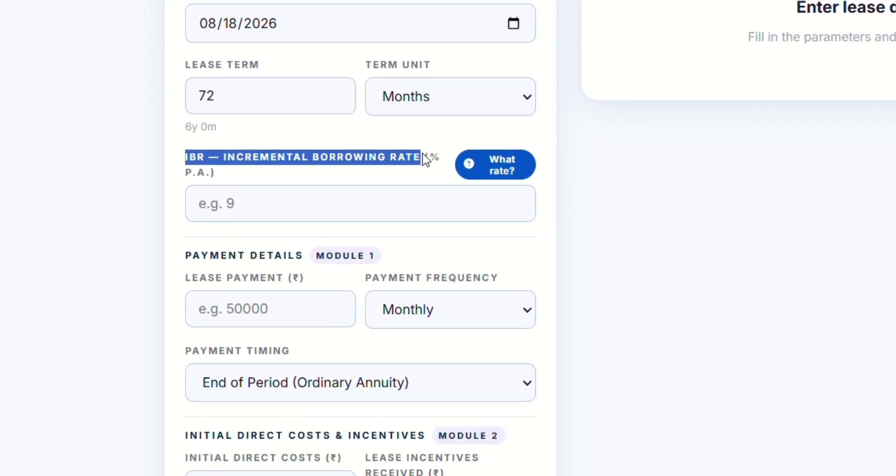
click(579, 195)
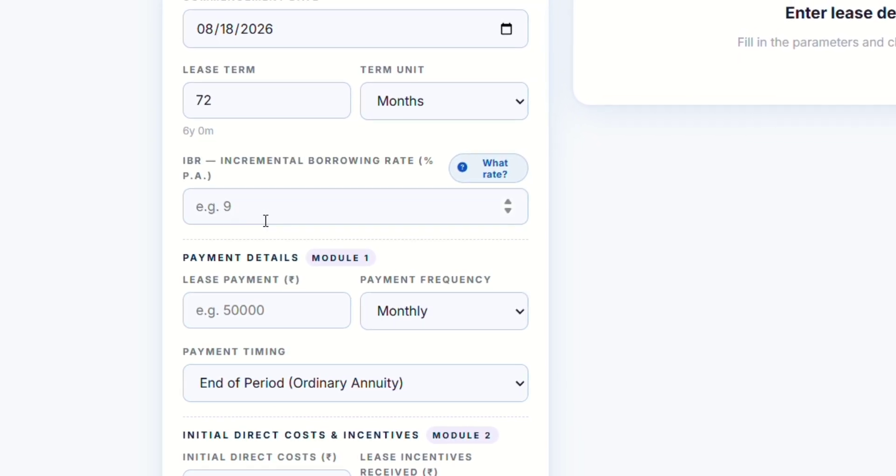
scroll(296, 260, down, 2)
scroll(295, 265, down, 1)
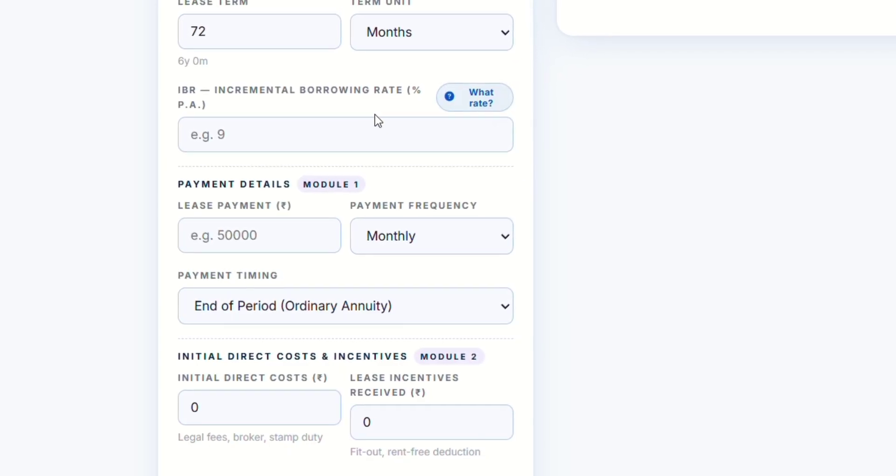
click(273, 146)
text(8)
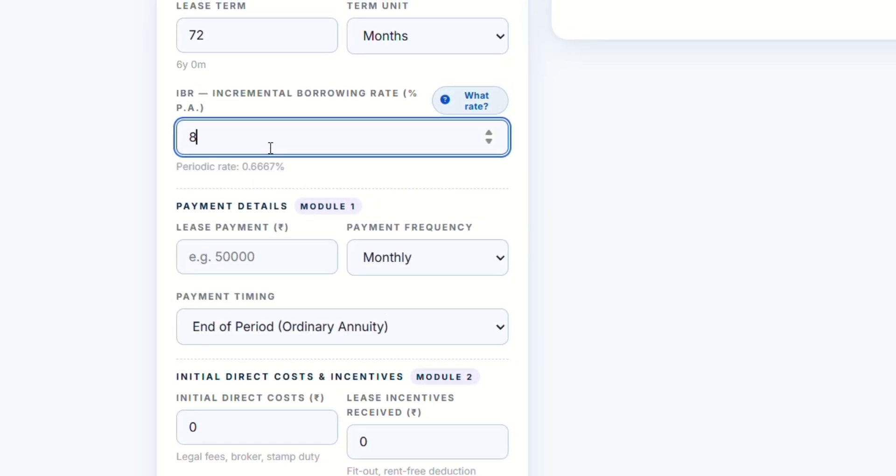
text(.5)
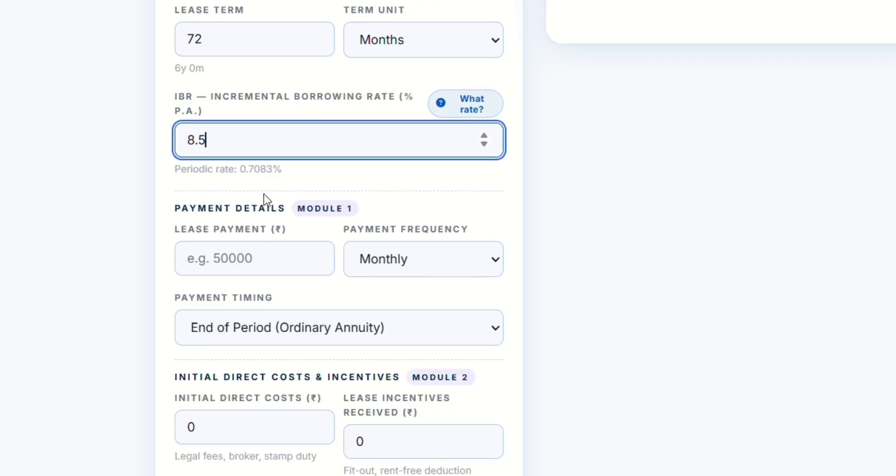
drag(300, 177, 170, 180)
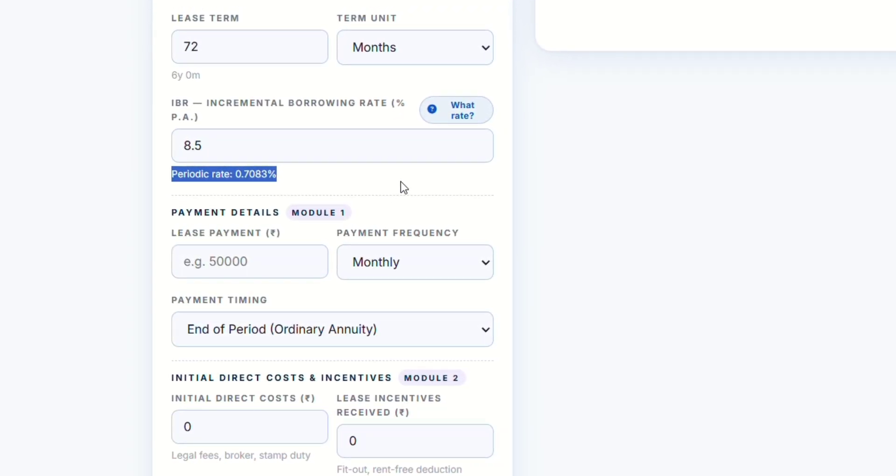
scroll(401, 187, down, 1)
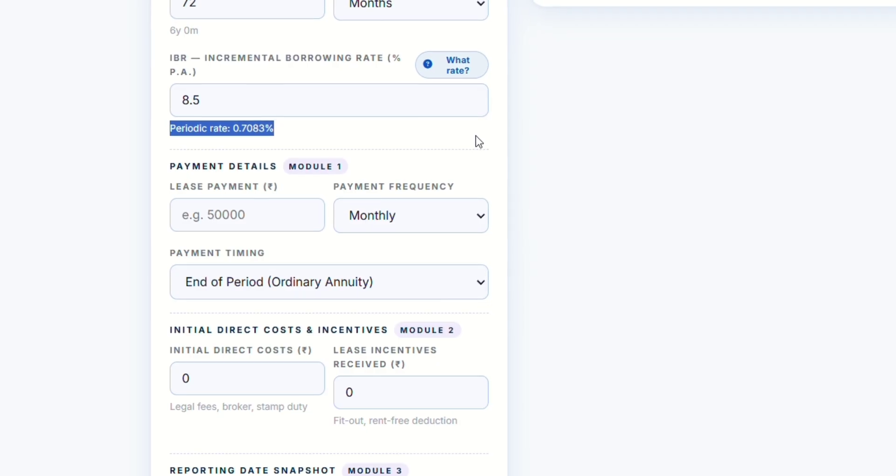
click(476, 136)
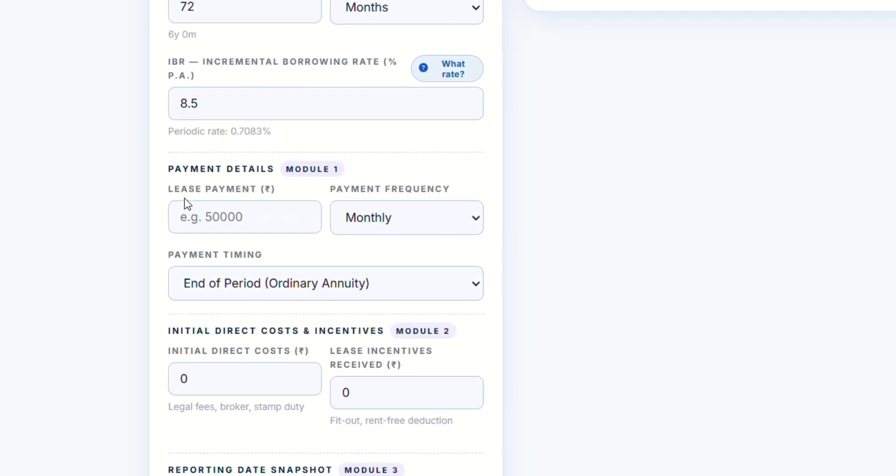
Enter a lease payment of ₹45000 with Monthly frequency and Beginning of Period (Annuity Due) timing.
click(226, 222)
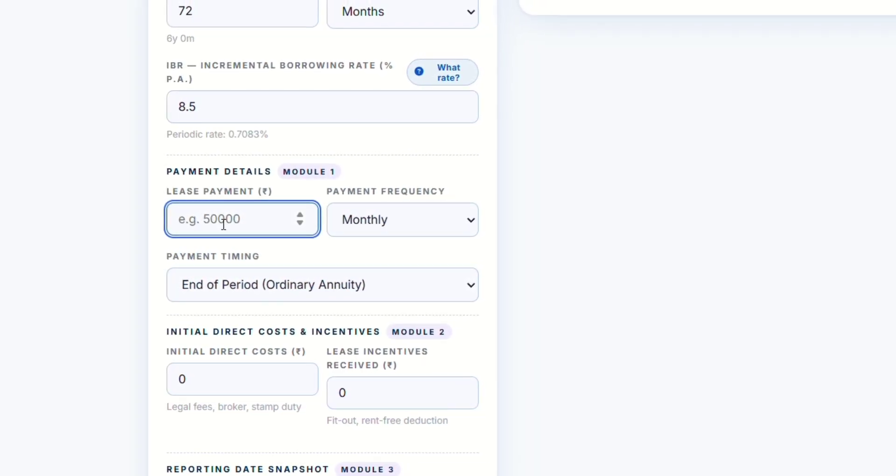
text(45000)
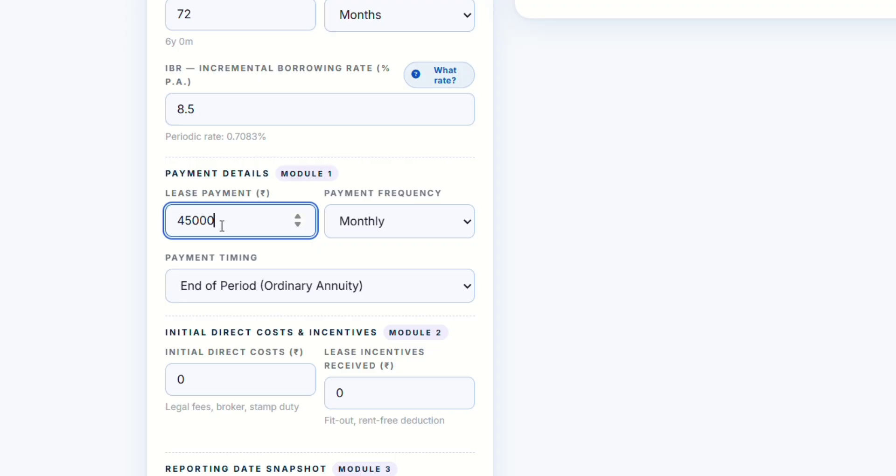
click(377, 234)
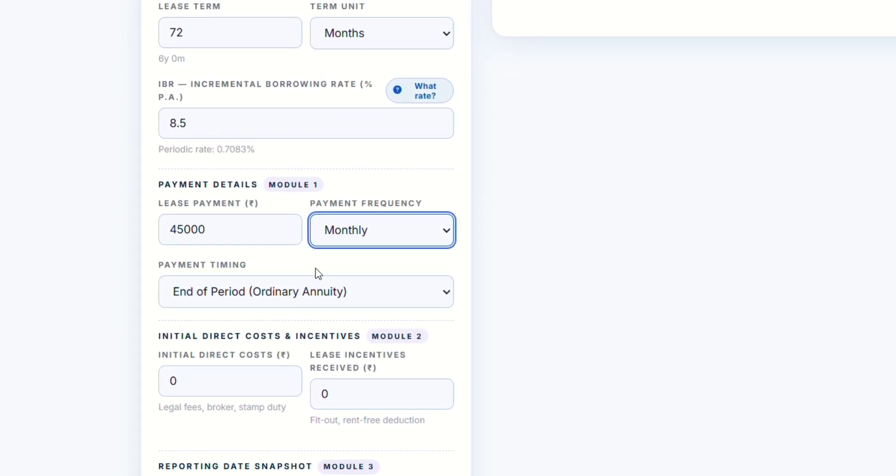
click(257, 297)
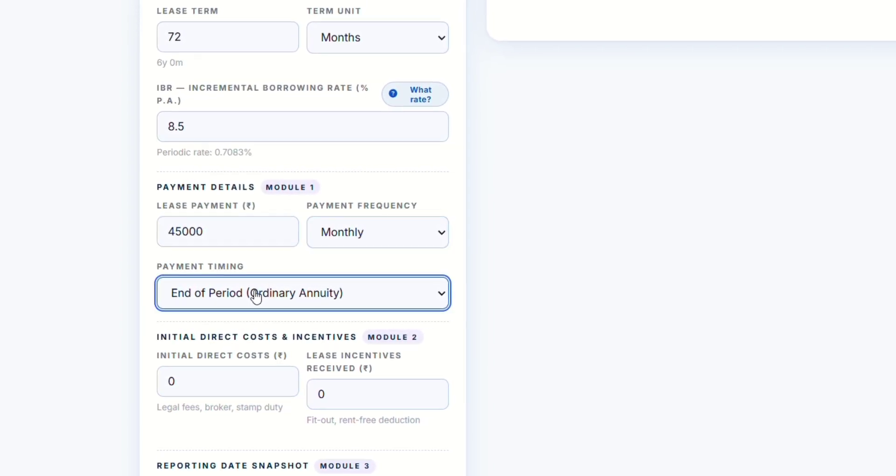
click(232, 336)
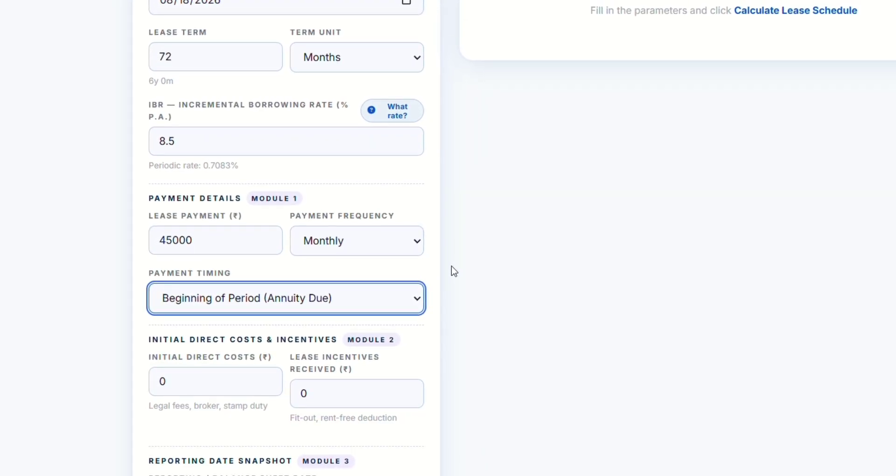
Set the reporting / balance sheet date to 03/31/2027 and calculate the lease schedule.
scroll(452, 272, down, 3)
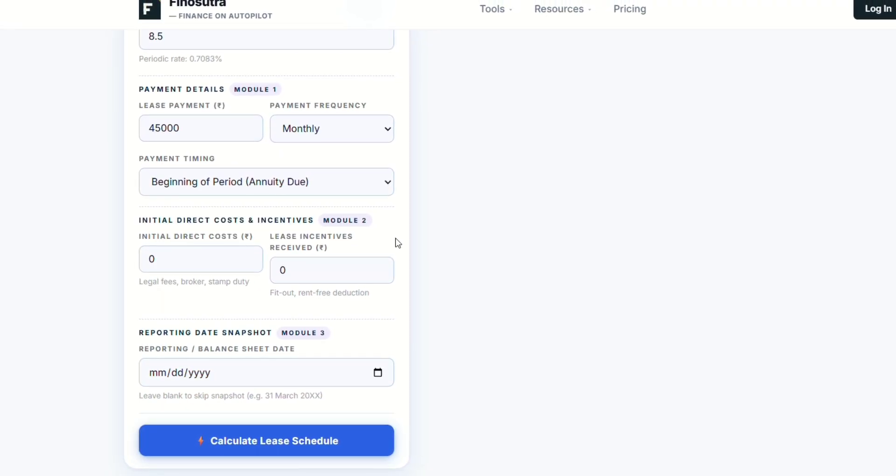
scroll(397, 243, down, 1)
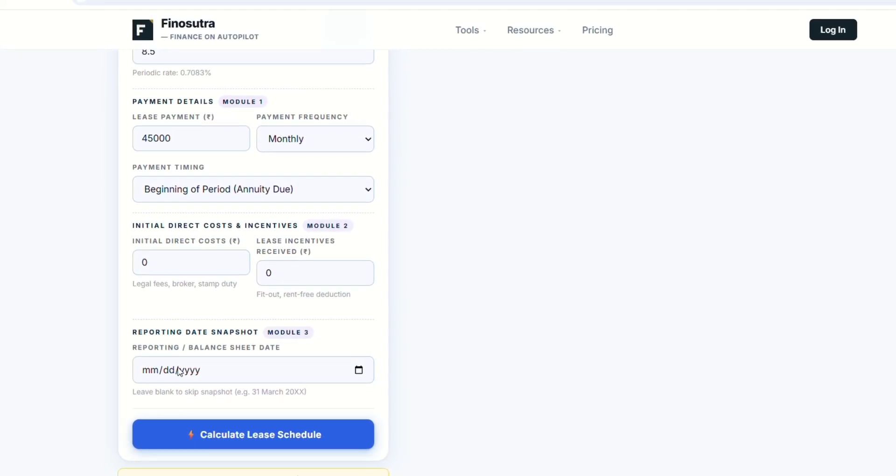
scroll(337, 399, down, 2)
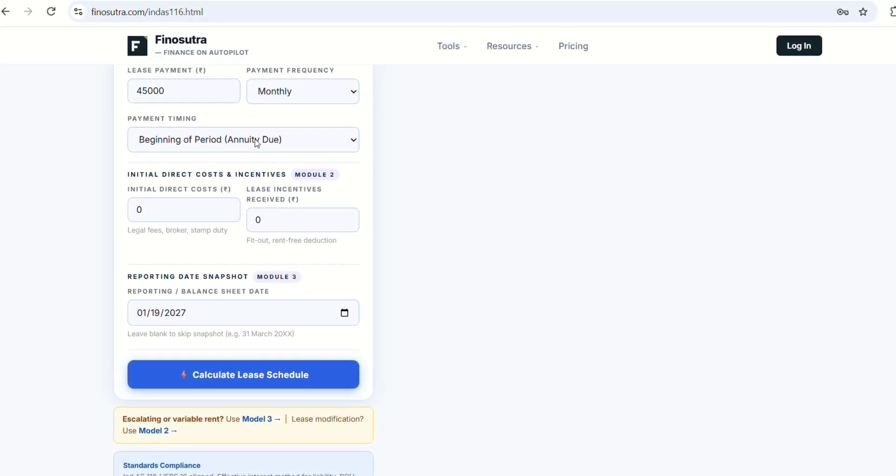
key(Up)
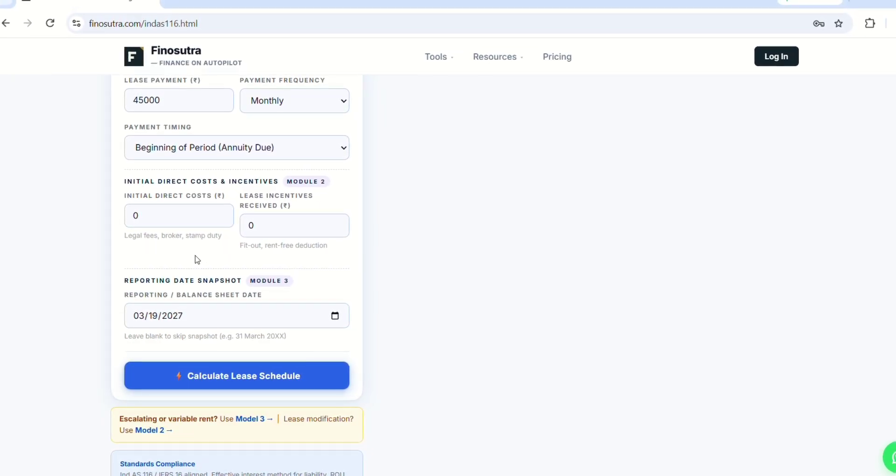
key(Right)
text(31)
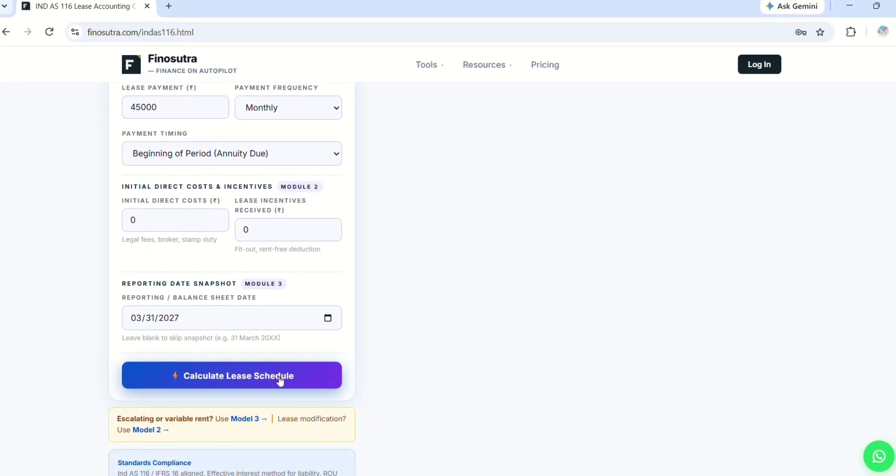
click(280, 382)
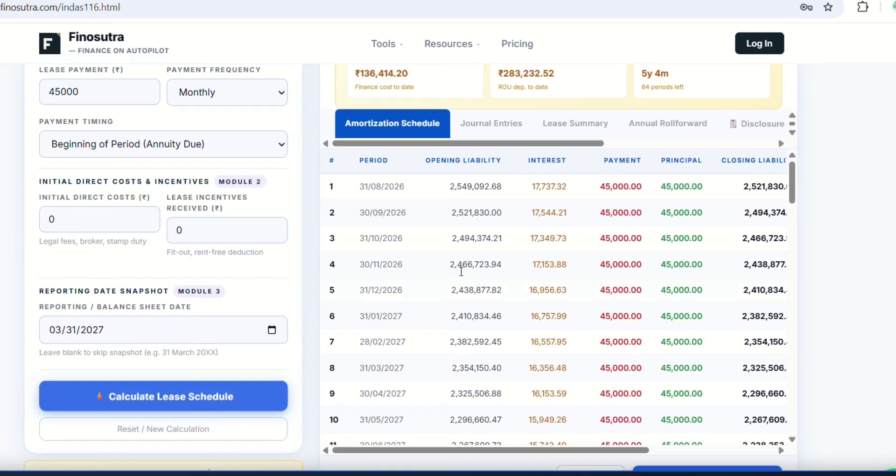
Examine the initial lease liability and the initial ROU asset with its calculation basis in the calculation results.
scroll(534, 250, up, 1)
scroll(490, 249, up, 5)
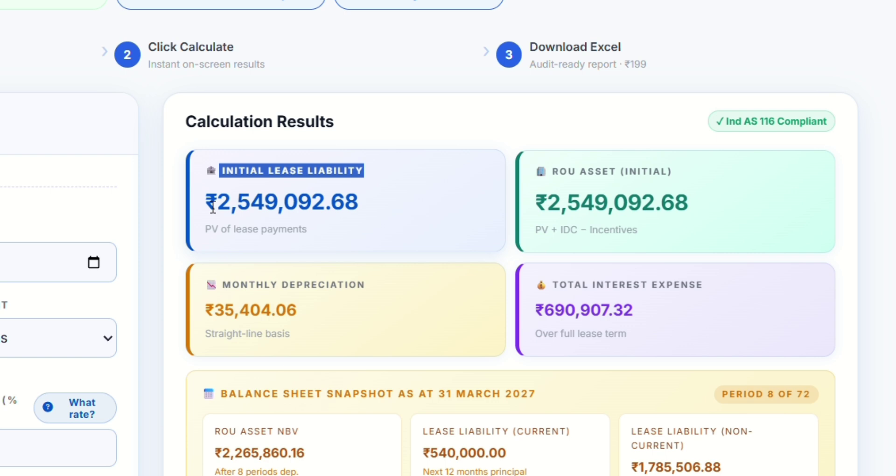
drag(213, 205, 329, 211)
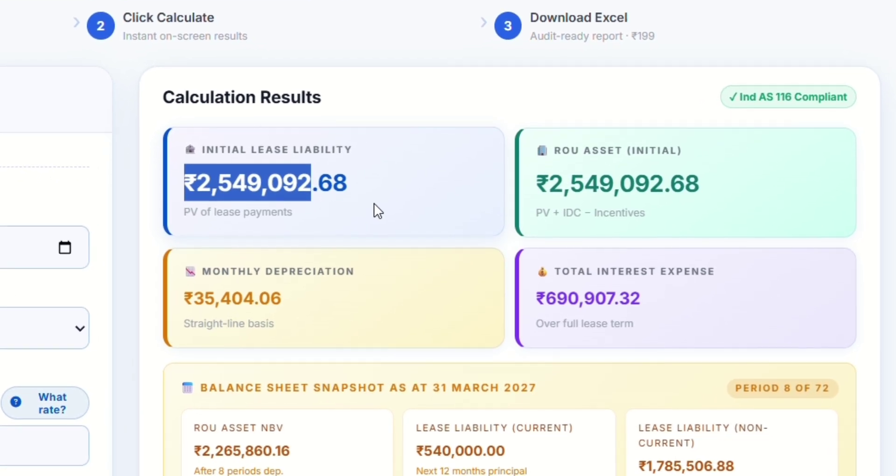
click(383, 214)
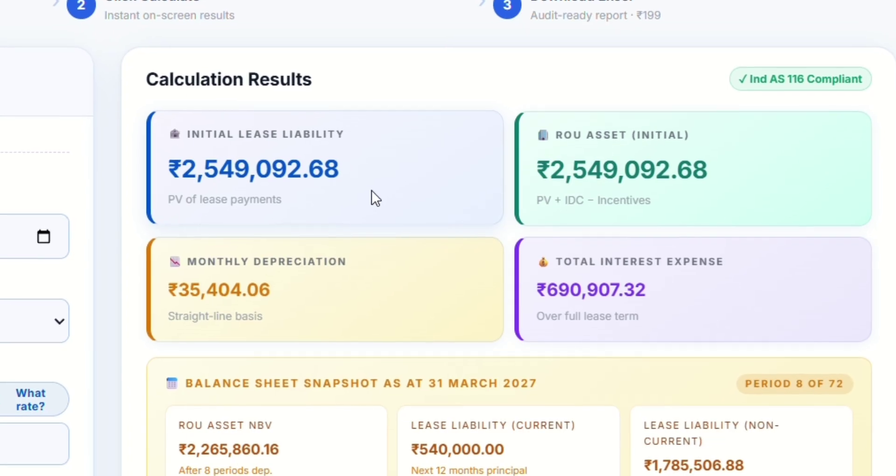
drag(557, 130, 702, 128)
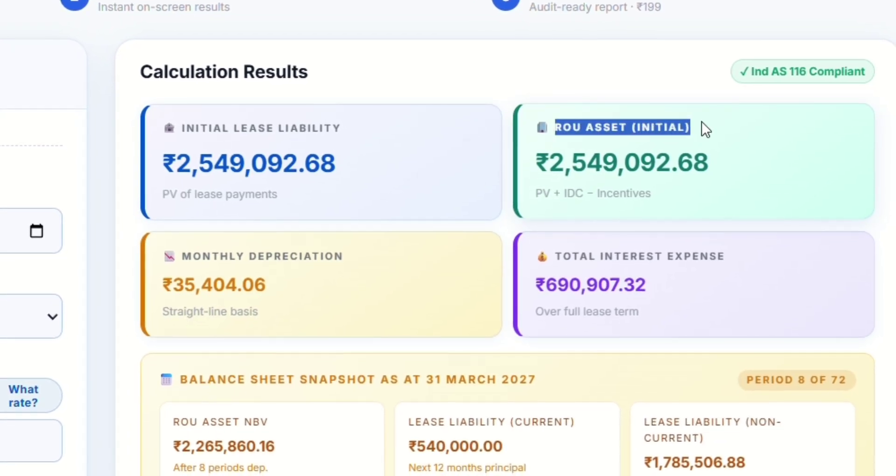
drag(553, 176, 675, 170)
click(741, 185)
scroll(741, 185, down, 2)
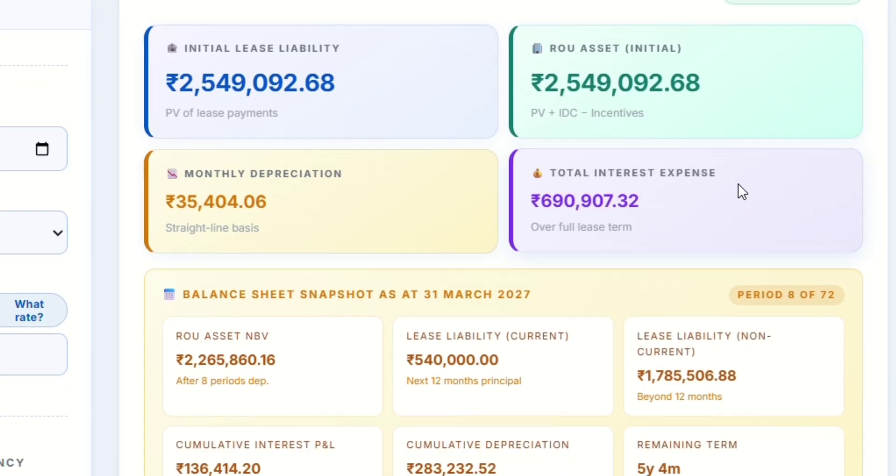
drag(531, 118, 636, 114)
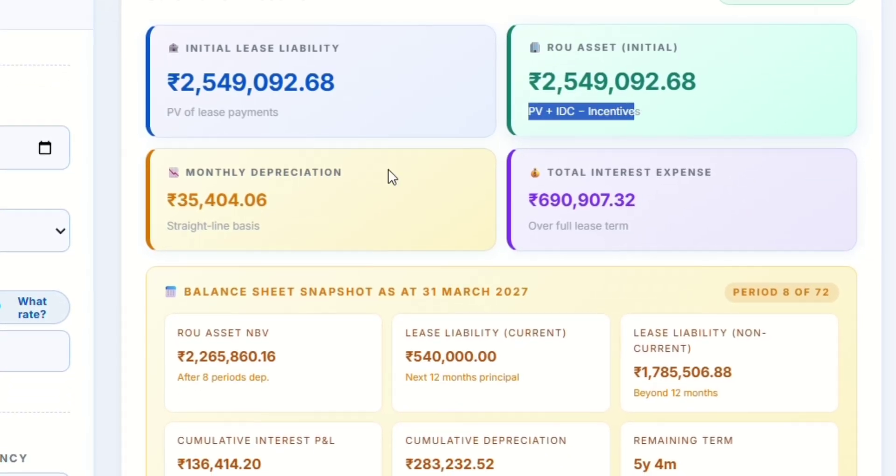
Review the monthly depreciation and total interest expense figures in the calculation results.
scroll(26, 268, down, 7)
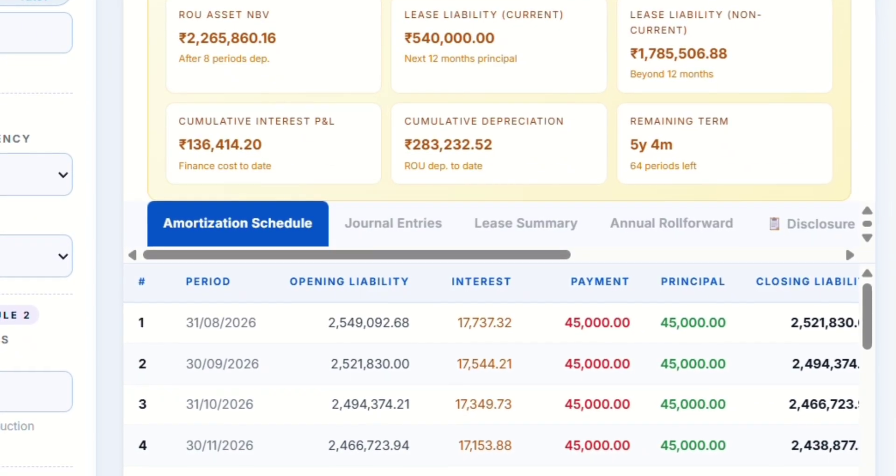
scroll(417, 156, up, 5)
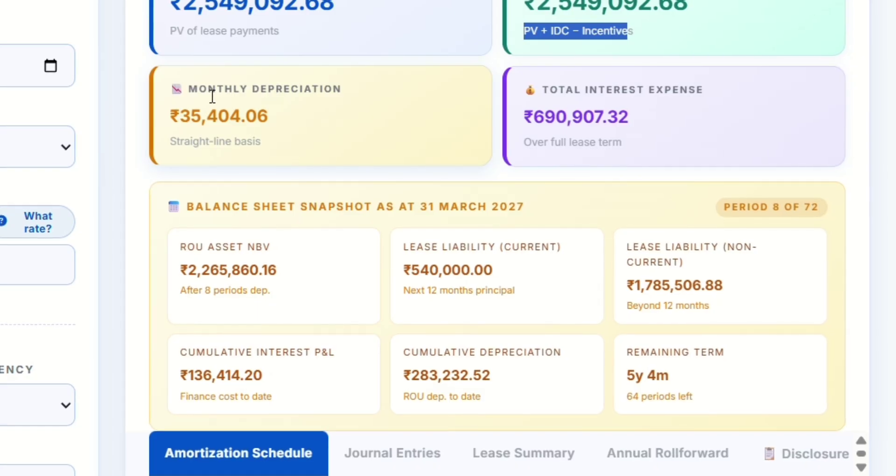
drag(189, 90, 347, 88)
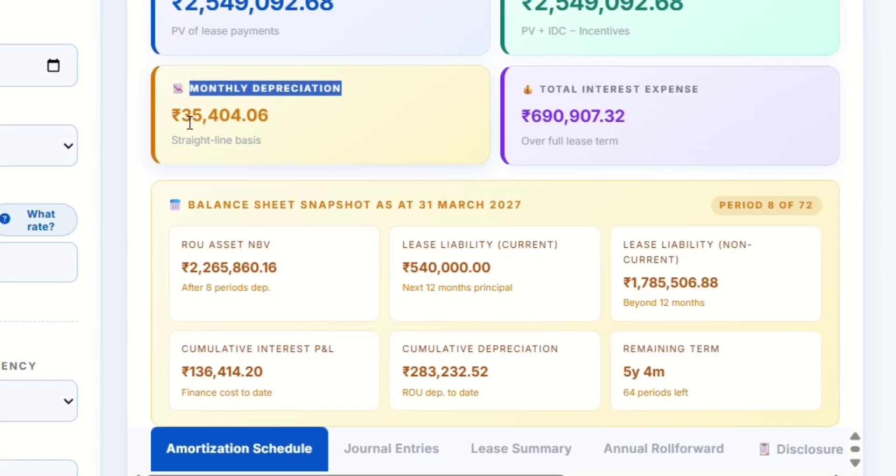
drag(173, 115, 290, 116)
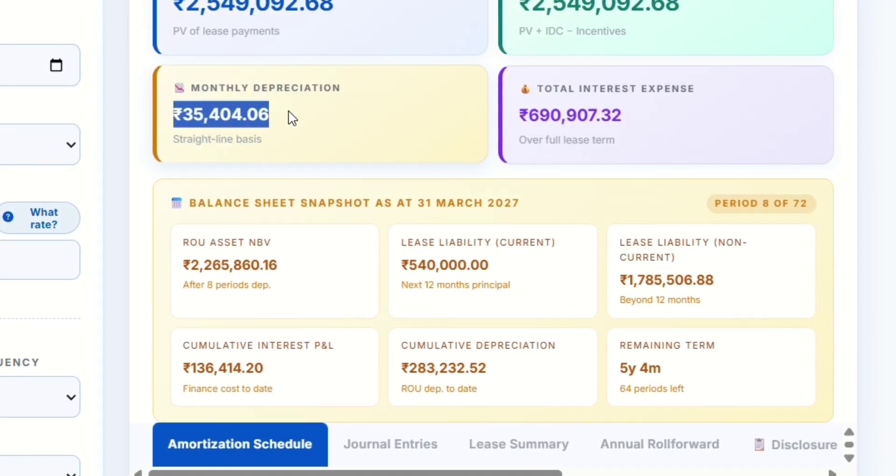
scroll(397, 134, up, 2)
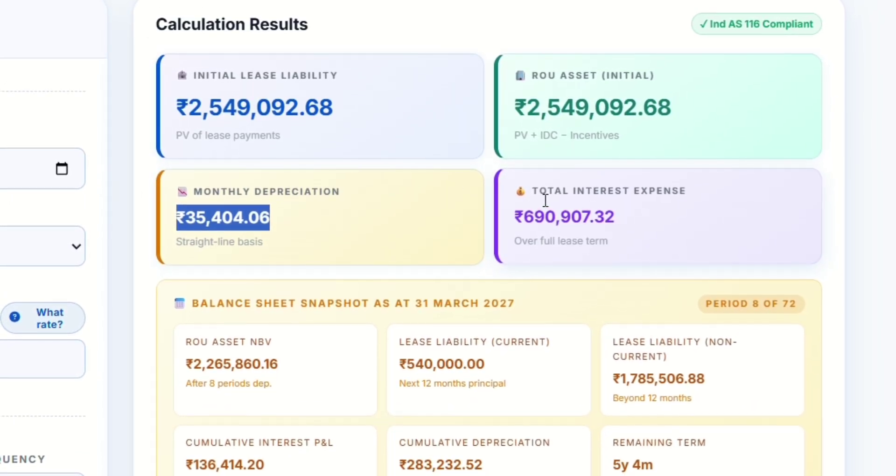
drag(542, 193, 700, 194)
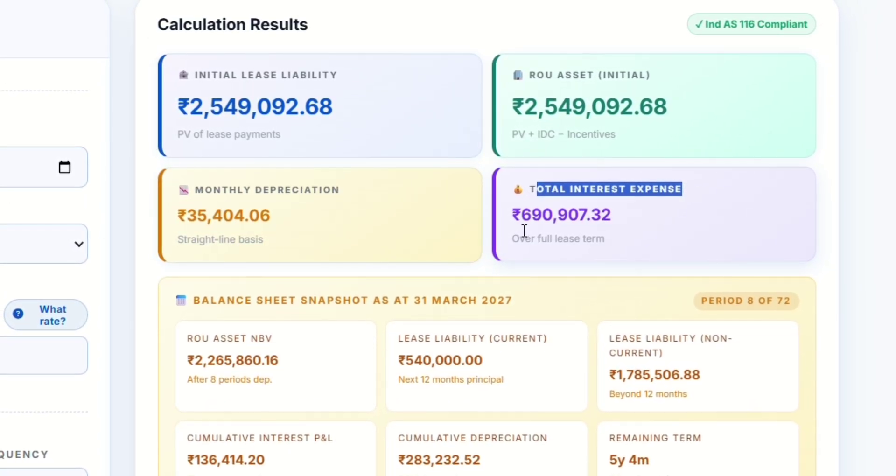
drag(511, 219, 626, 214)
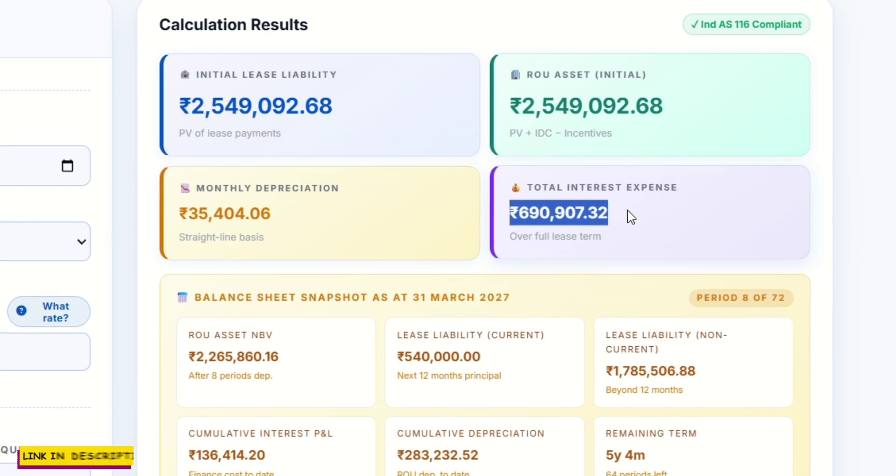
Examine the balance sheet snapshot as at 31 March 2027, including the current and non-current lease liability.
scroll(663, 229, down, 1)
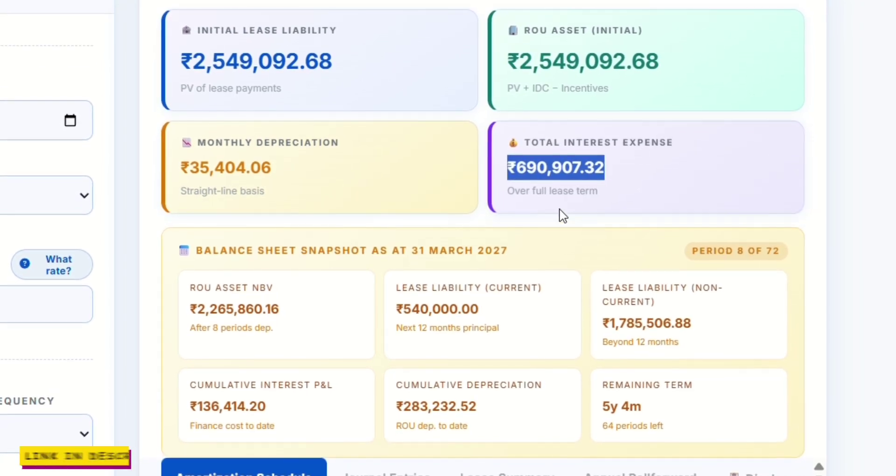
scroll(503, 198, down, 3)
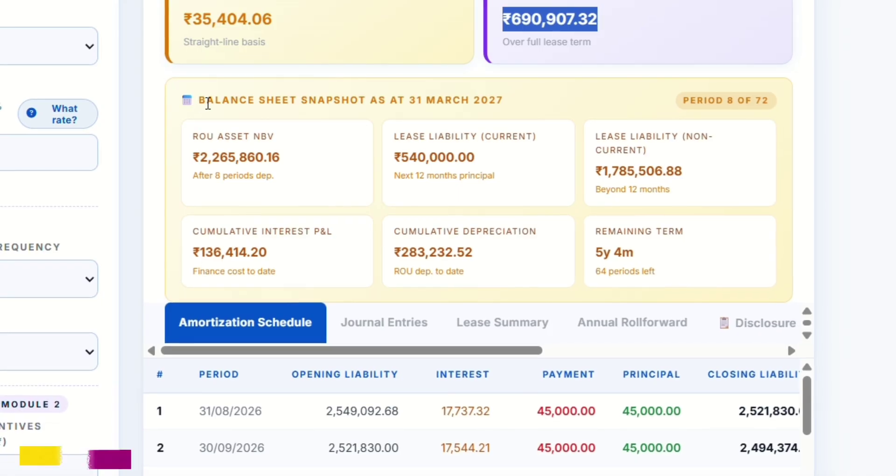
drag(207, 99, 503, 90)
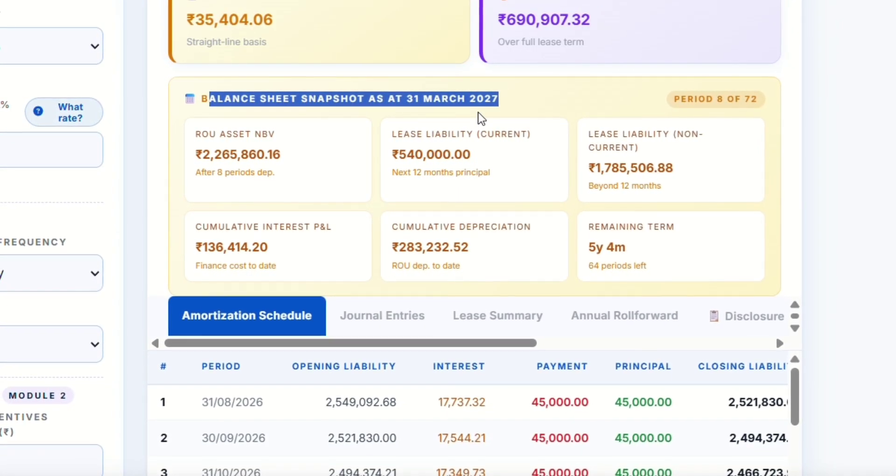
click(512, 115)
scroll(512, 115, down, 1)
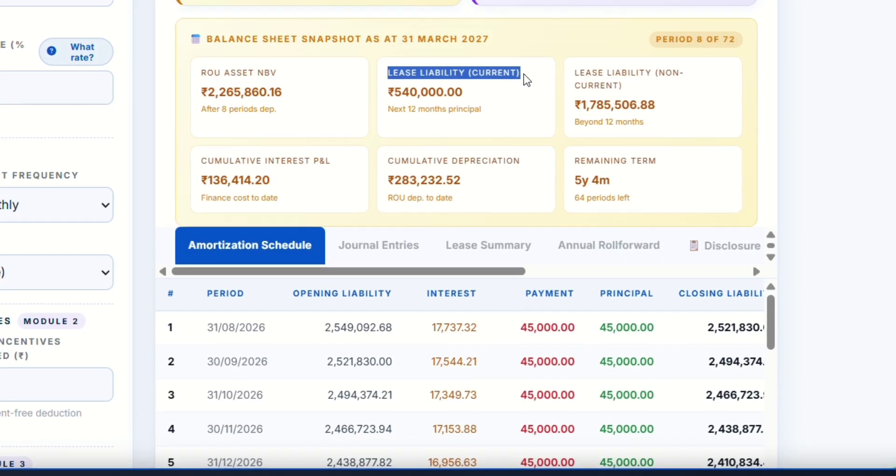
drag(664, 81, 681, 81)
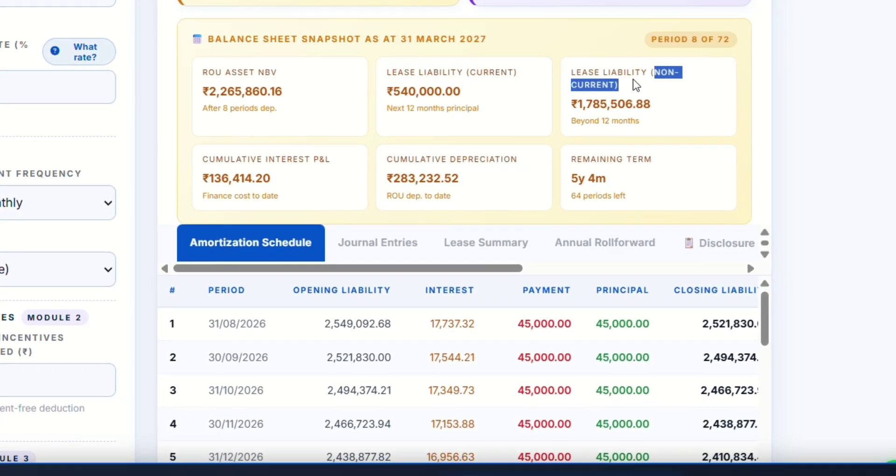
scroll(254, 139, down, 1)
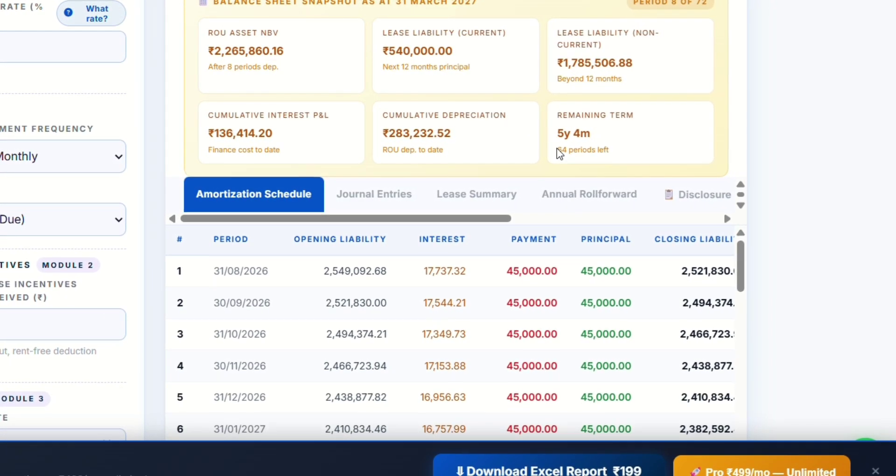
Look through the amortization schedule from the first period to the final period, 72.
scroll(558, 150, down, 2)
scroll(560, 152, down, 2)
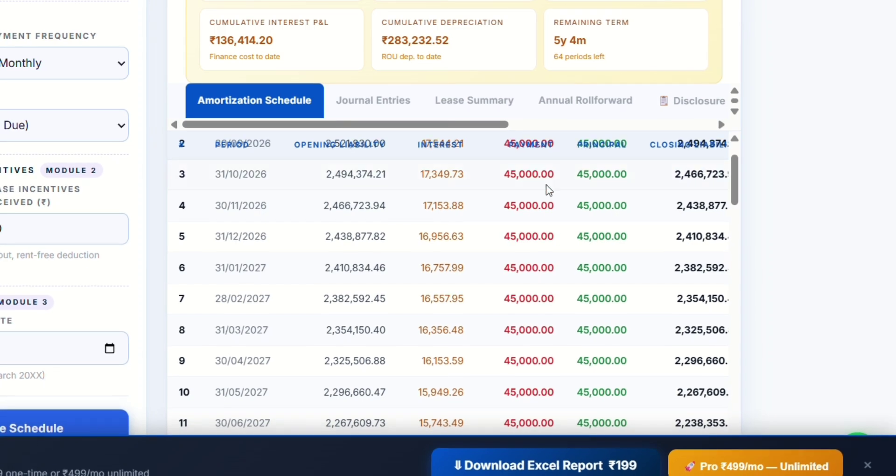
scroll(549, 189, up, 2)
scroll(511, 81, down, 4)
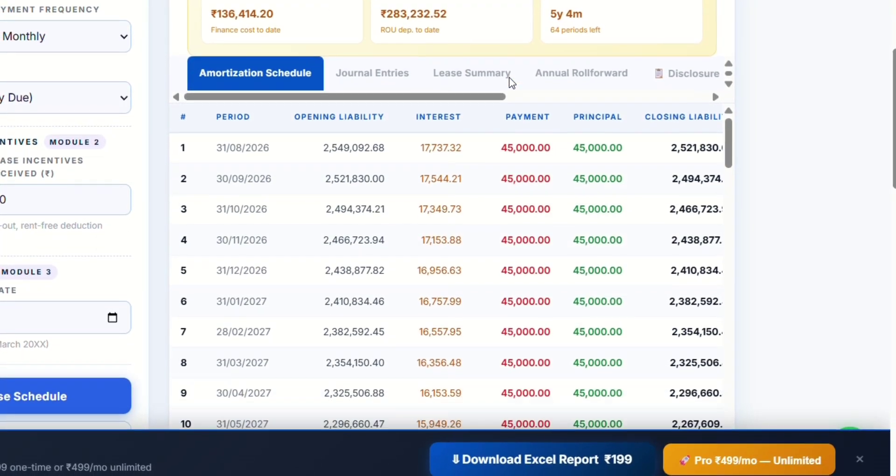
scroll(509, 80, up, 2)
scroll(510, 82, up, 1)
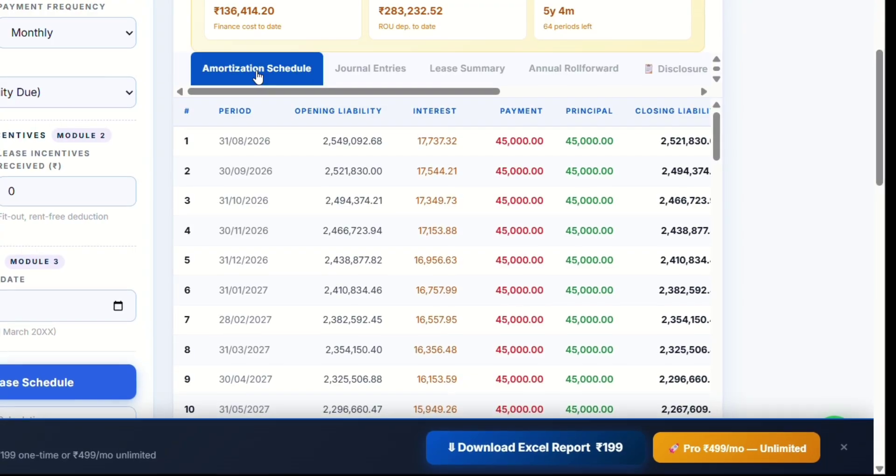
scroll(262, 194, down, 4)
scroll(265, 193, down, 20)
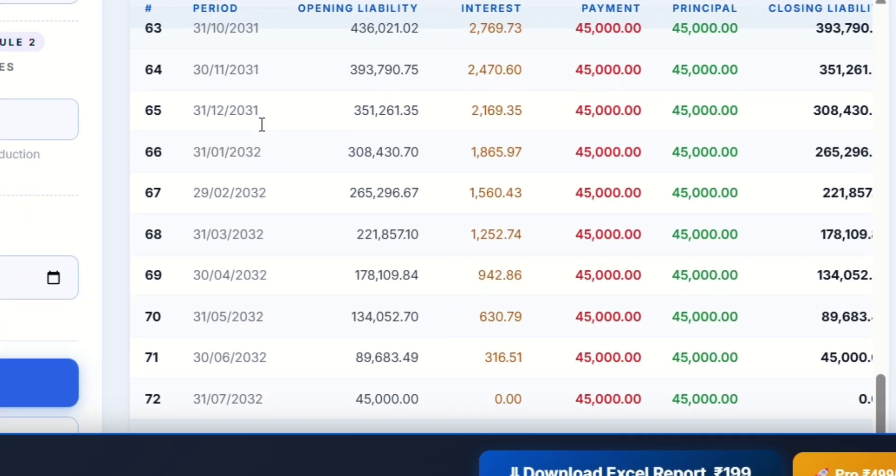
drag(148, 398, 172, 398)
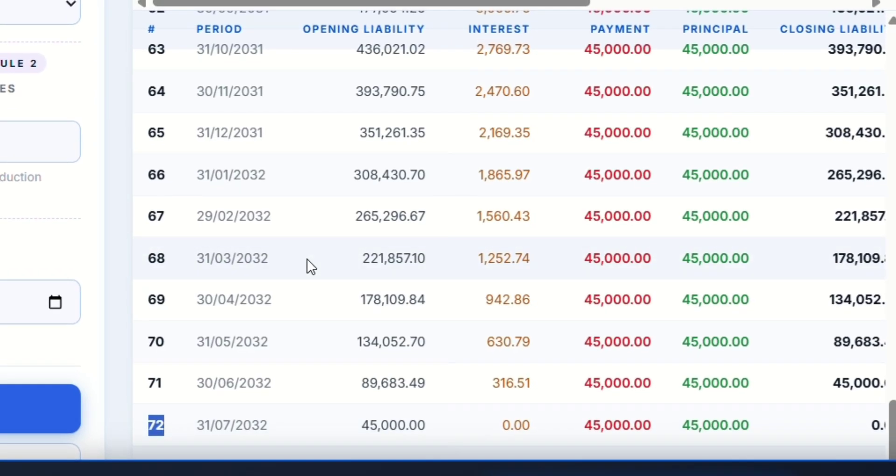
Review the amortization schedule's columns from opening liability and interest across to ROU depreciation and ROU closing NBV.
scroll(307, 260, up, 15)
drag(306, 77, 430, 87)
scroll(500, 83, up, 8)
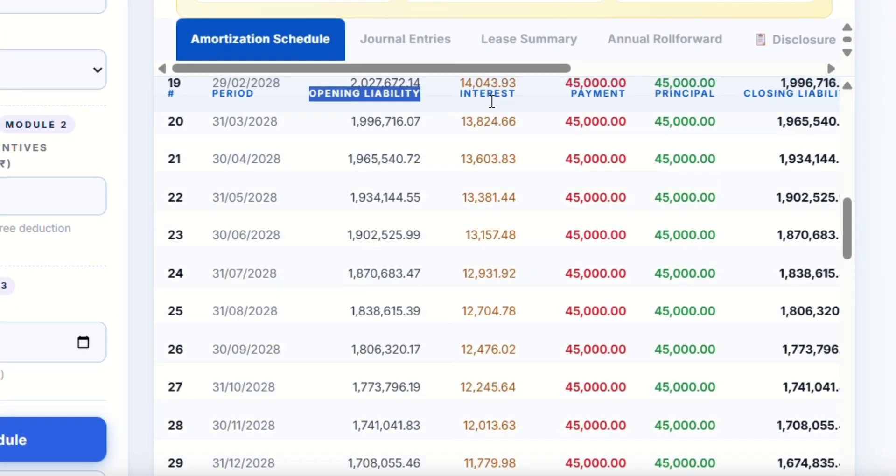
scroll(493, 100, up, 15)
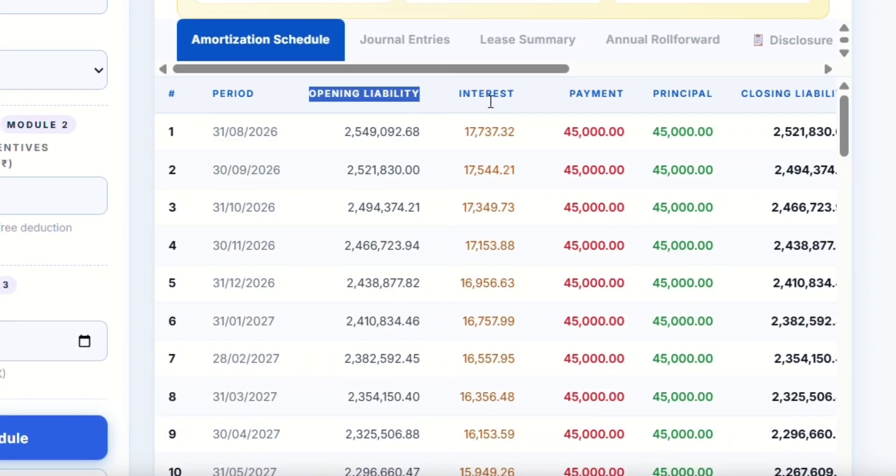
scroll(691, 147, right, 5)
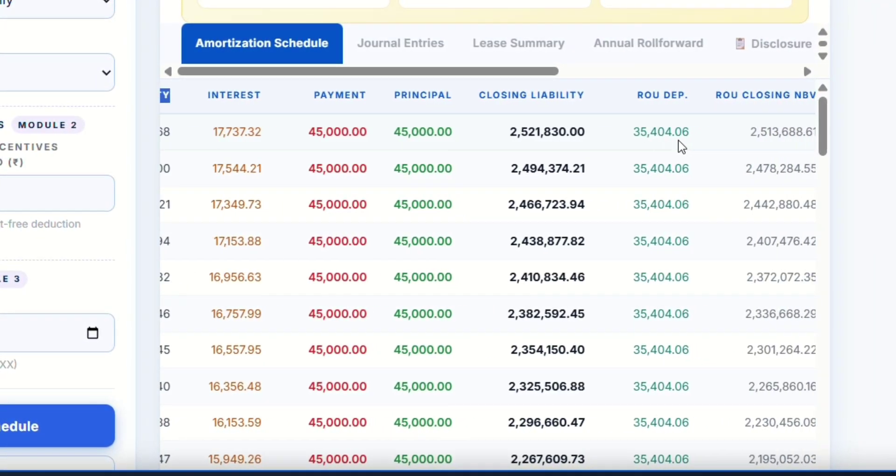
drag(646, 96, 796, 93)
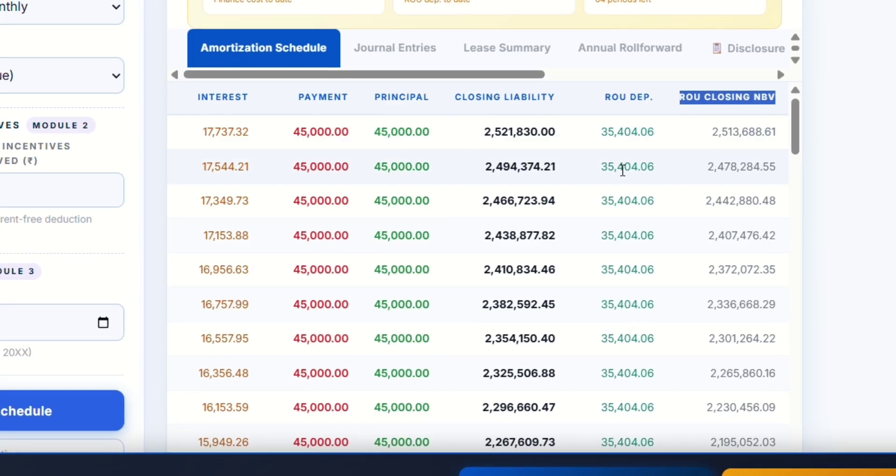
click(630, 167)
scroll(537, 173, left, 5)
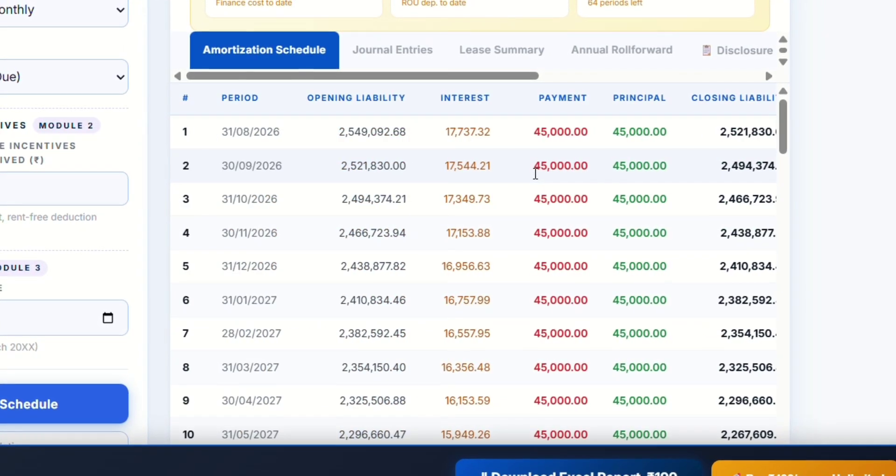
Check the total interest and total payment in the total row of the amortization schedule.
scroll(538, 174, down, 10)
scroll(525, 172, down, 14)
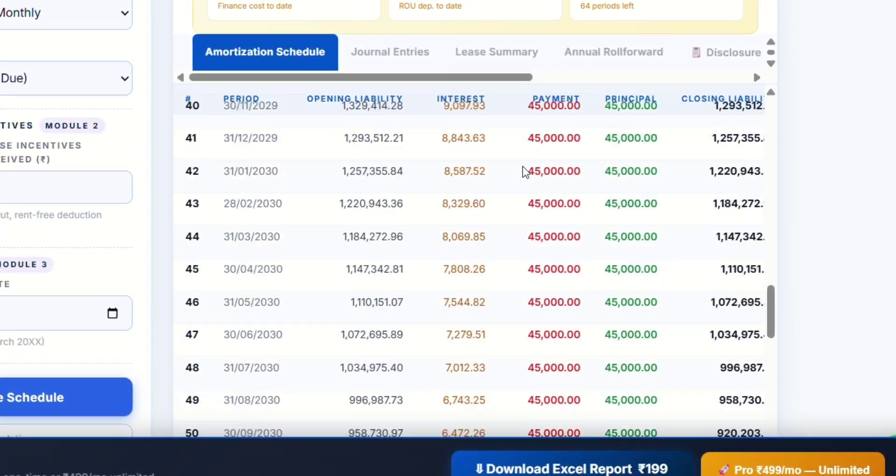
scroll(518, 166, down, 2)
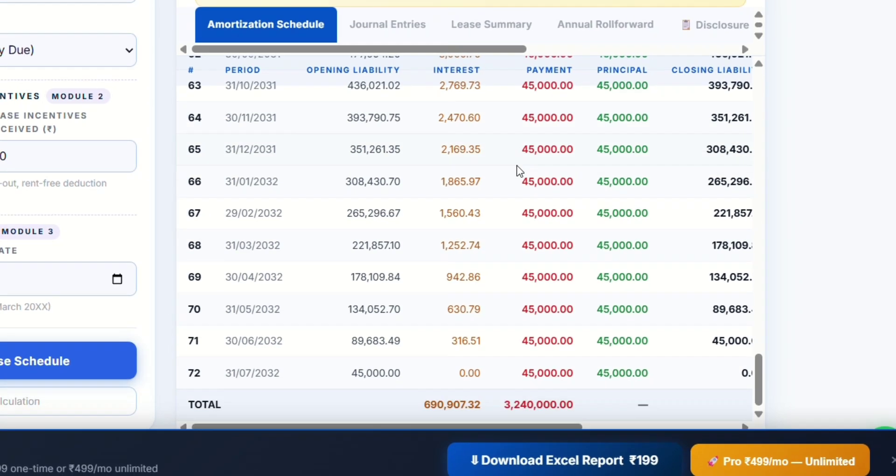
scroll(526, 191, down, 1)
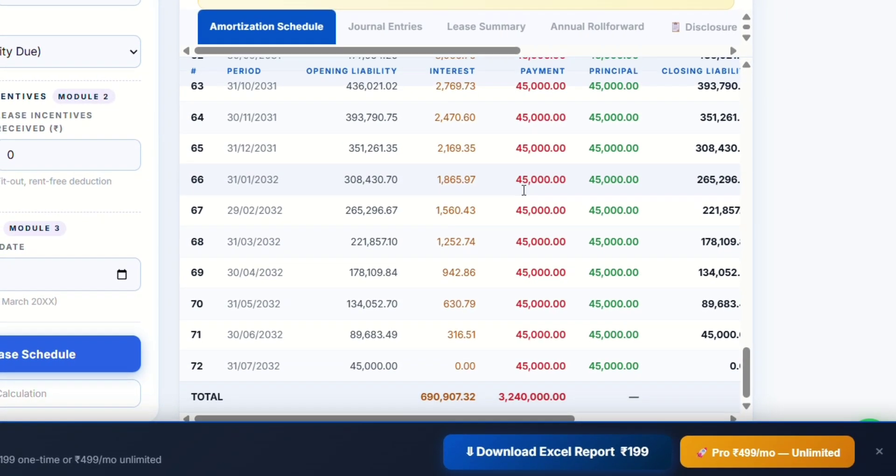
drag(417, 391, 484, 392)
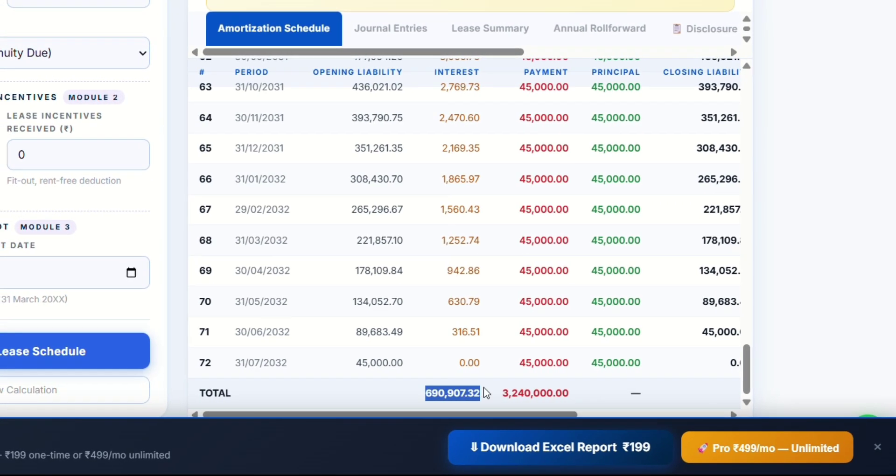
scroll(490, 224, up, 3)
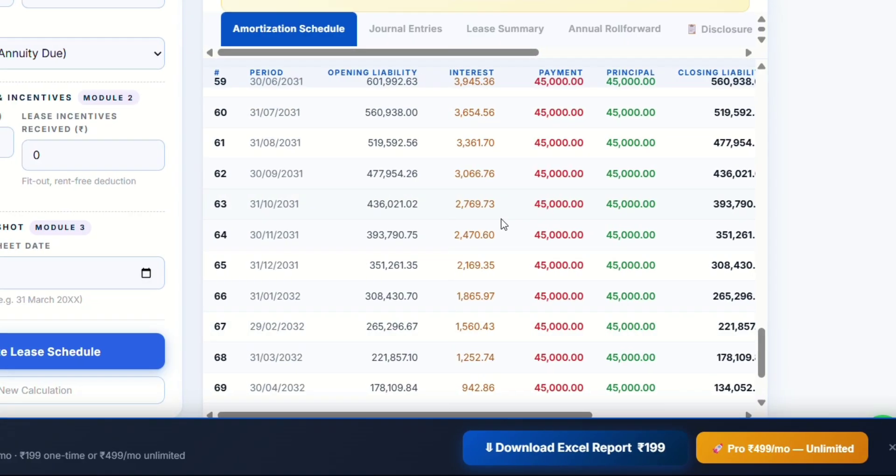
scroll(500, 224, down, 3)
drag(529, 395, 581, 395)
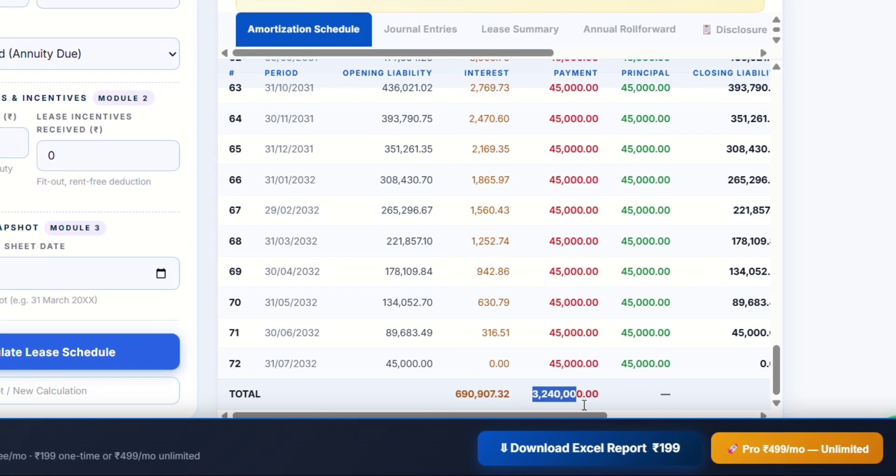
Check the final period's closing liability and the ROU depreciation columns in the amortization schedule.
scroll(673, 316, right, 2)
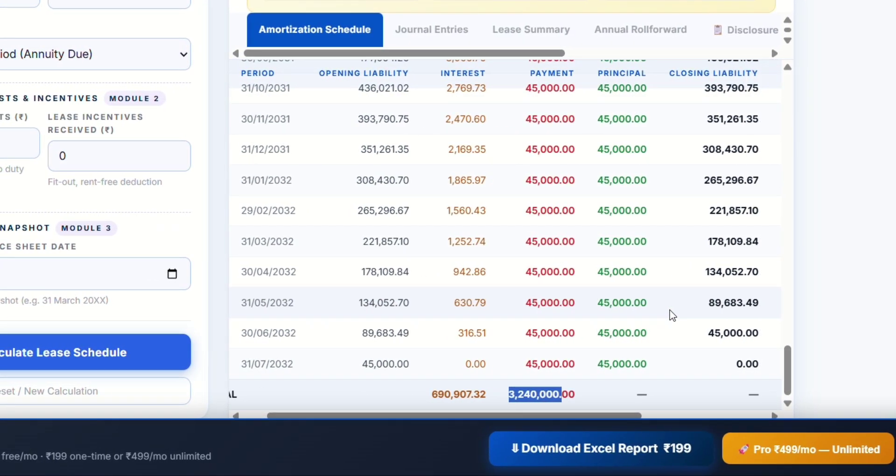
scroll(672, 315, right, 4)
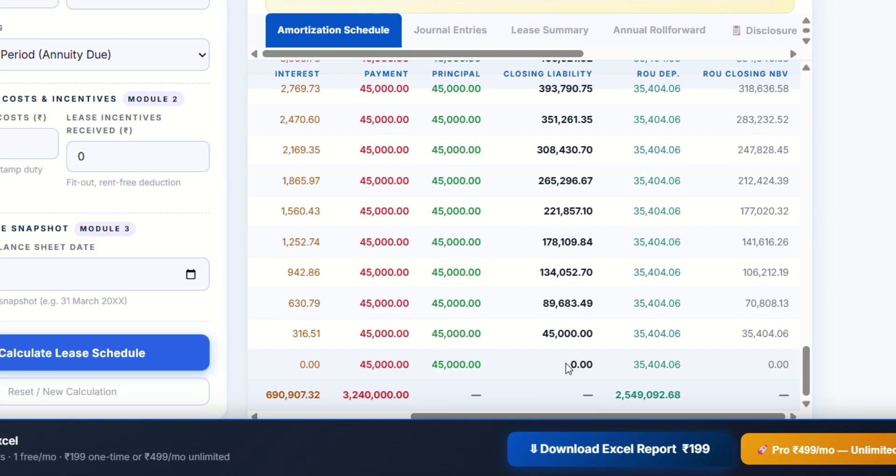
drag(565, 368, 600, 366)
click(571, 368)
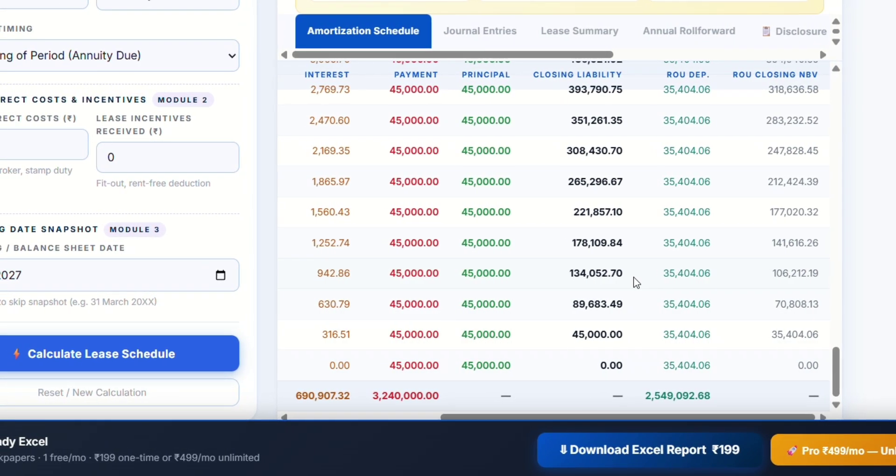
scroll(693, 289, up, 1)
scroll(707, 289, up, 10)
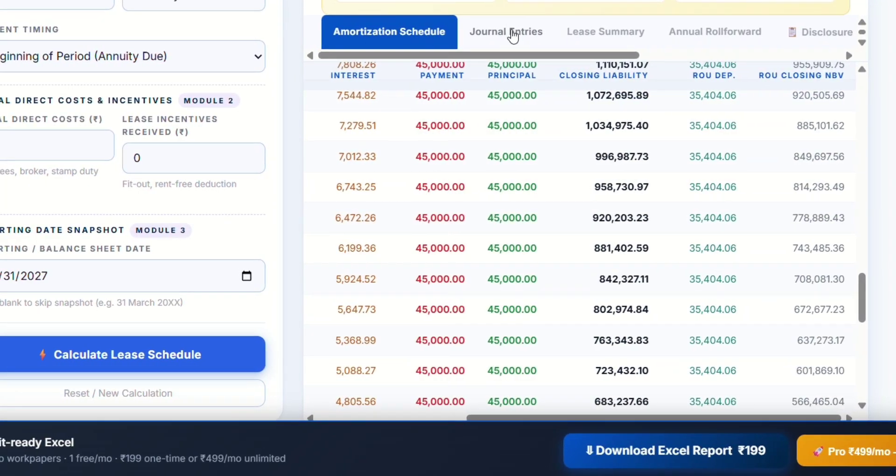
Open the journal entries and review JE 1, Initial Recognition, with its right-of-use asset and lease liability lines.
click(512, 32)
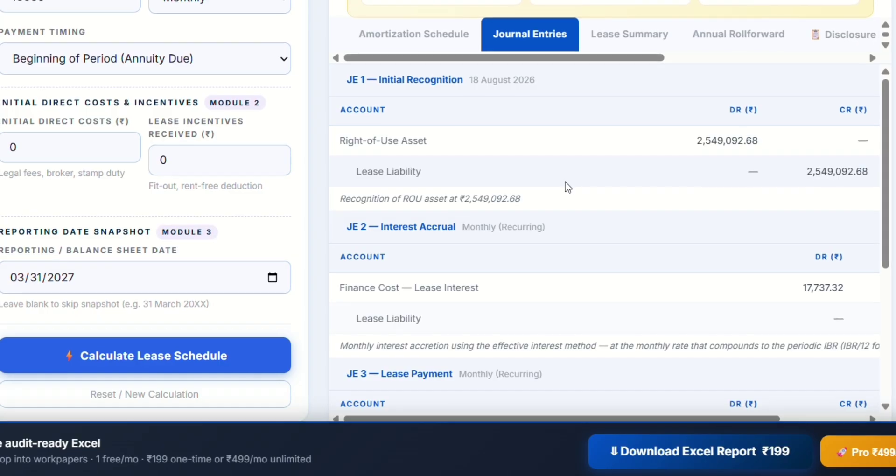
drag(478, 87, 542, 83)
drag(344, 86, 534, 83)
drag(341, 148, 434, 148)
drag(358, 180, 436, 181)
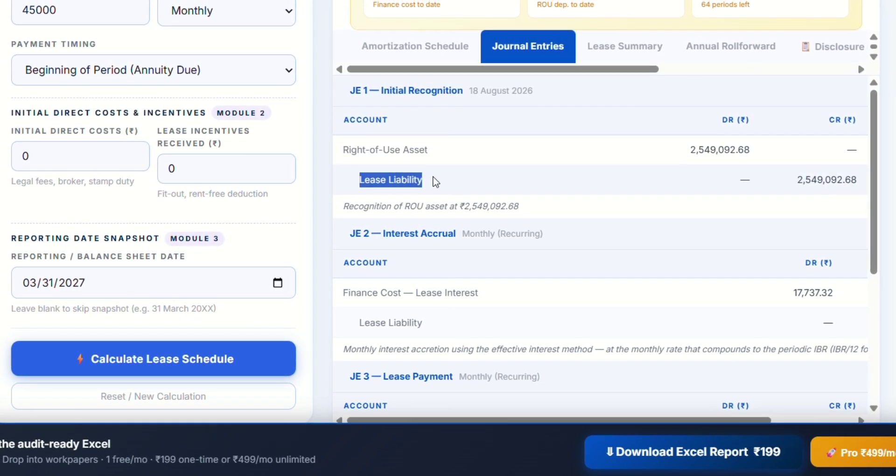
scroll(567, 220, down, 1)
click(662, 152)
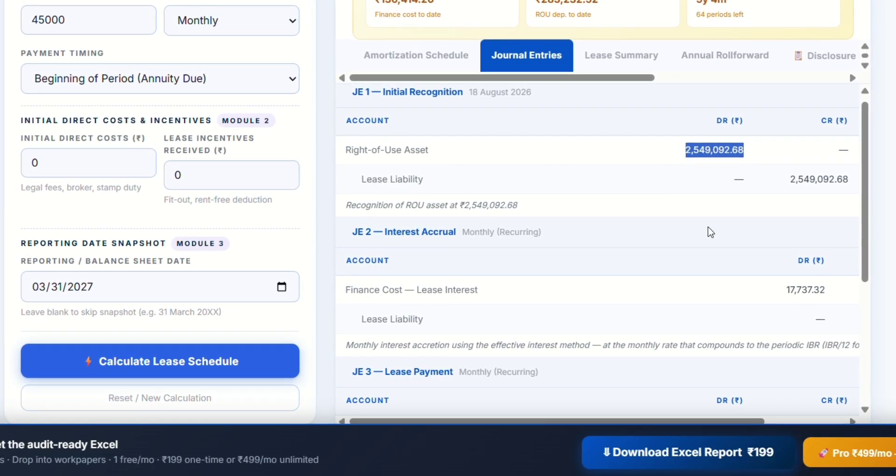
Review JE 2, Interest Accrual, with its finance cost and lease liability accounts.
scroll(610, 252, down, 3)
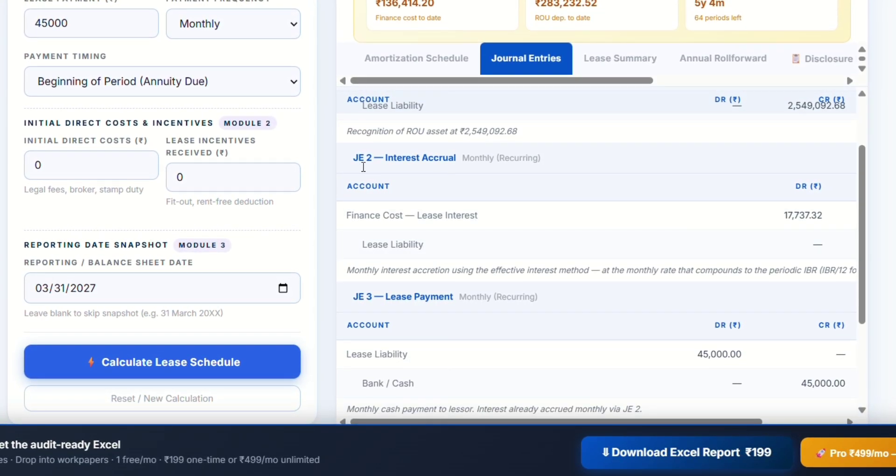
drag(354, 159, 460, 160)
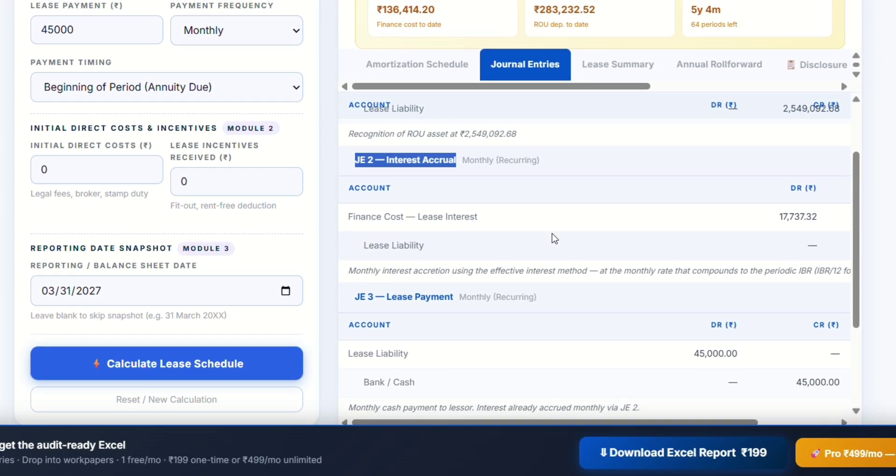
scroll(553, 237, down, 1)
click(351, 216)
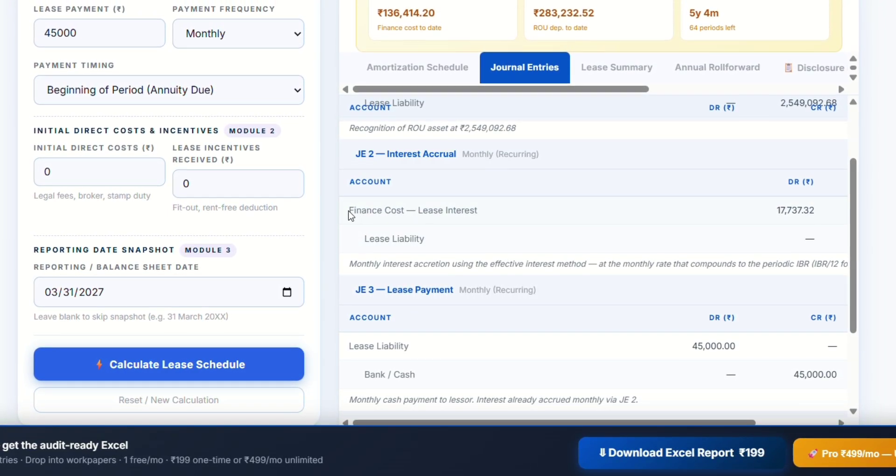
drag(351, 216, 478, 213)
drag(363, 239, 430, 245)
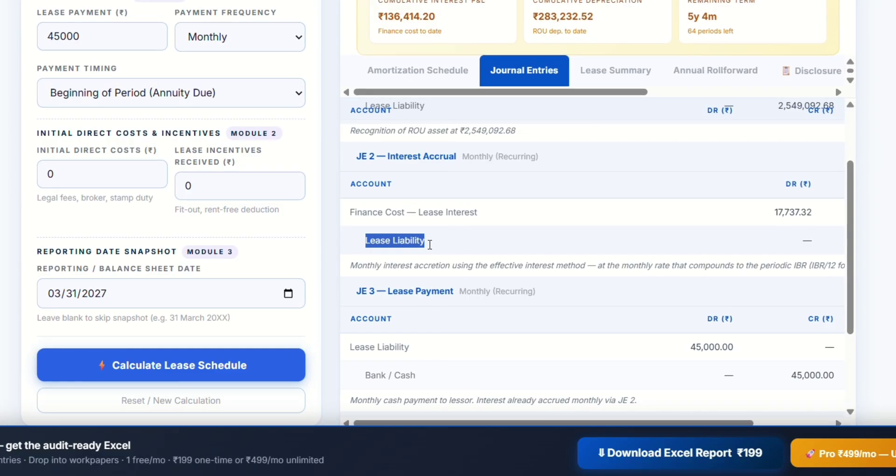
scroll(587, 240, right, 1)
scroll(587, 239, left, 1)
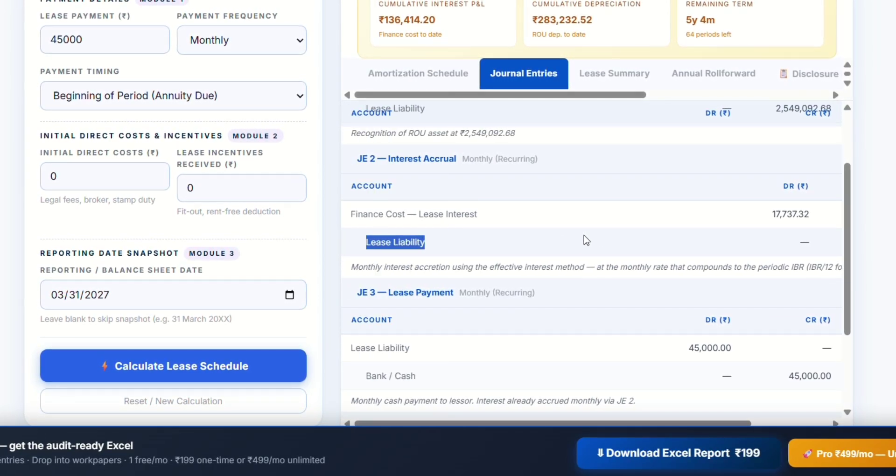
Review JE 3, Lease Payment, with its lease liability and bank / cash accounts.
scroll(587, 239, down, 2)
drag(360, 205, 458, 215)
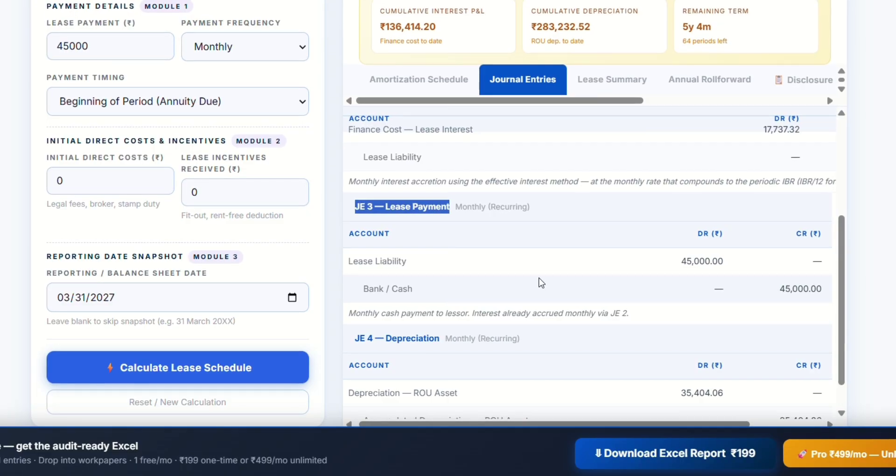
drag(349, 263, 421, 266)
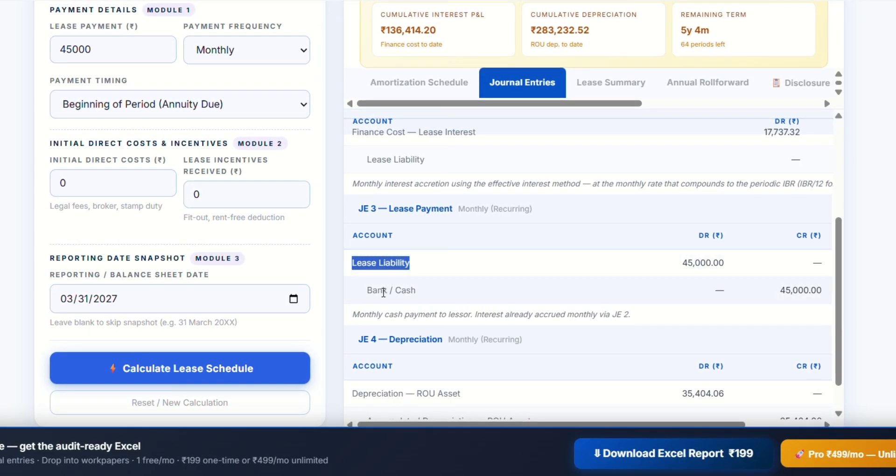
scroll(474, 314, down, 1)
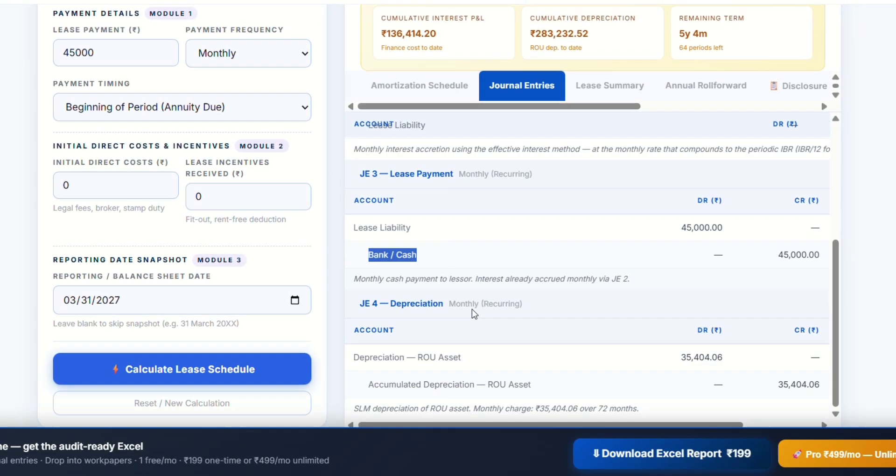
Review JE 4, Depreciation, with its ROU asset depreciation and accumulated depreciation accounts.
drag(355, 308, 430, 311)
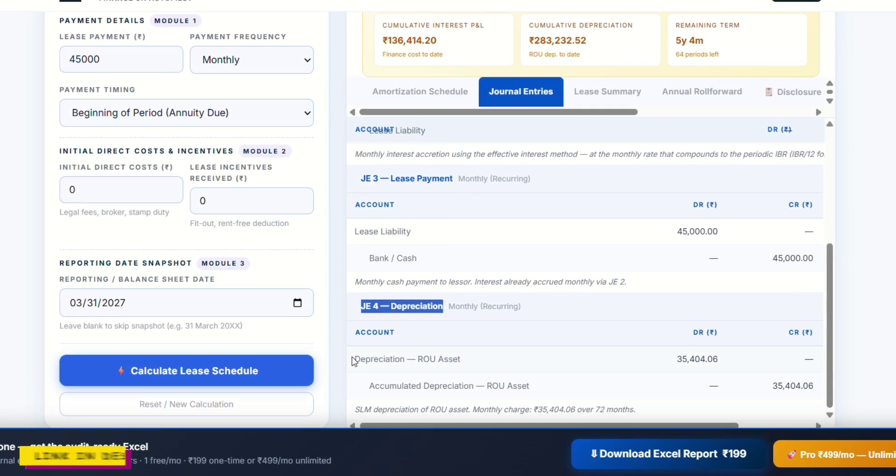
drag(354, 360, 464, 360)
click(369, 390)
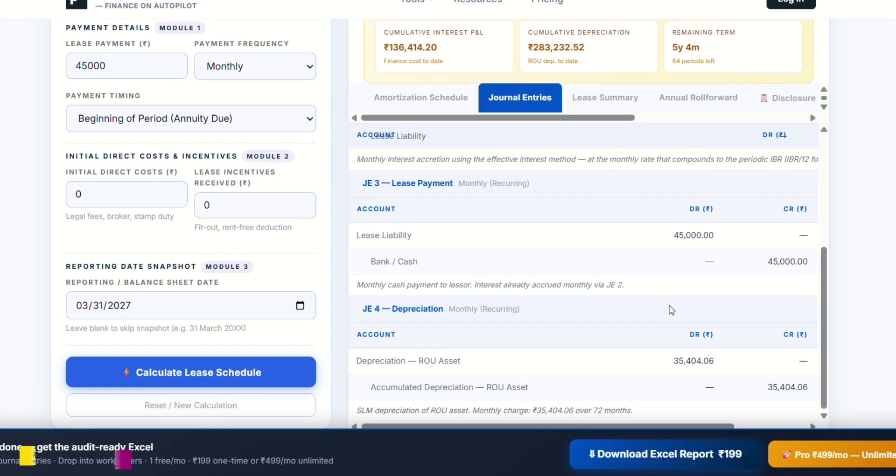
Look over all four journal entries again, from initial recognition through depreciation.
scroll(669, 307, up, 3)
scroll(671, 310, down, 3)
scroll(671, 310, up, 4)
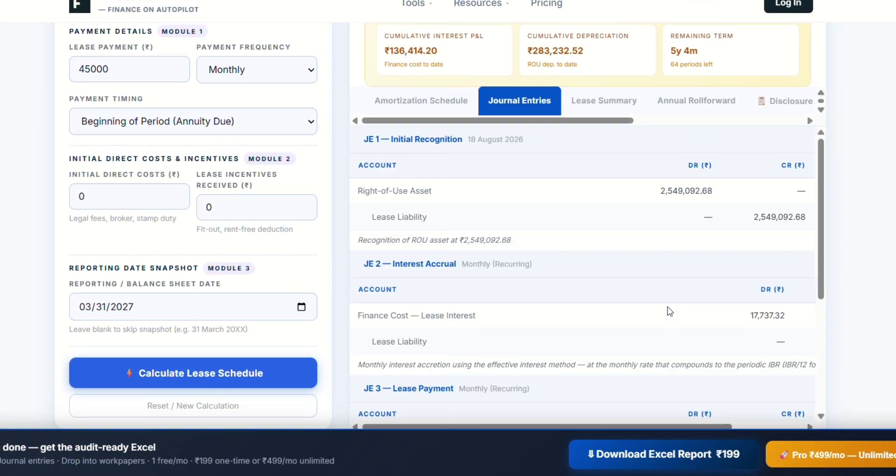
scroll(669, 312, down, 5)
scroll(669, 312, up, 4)
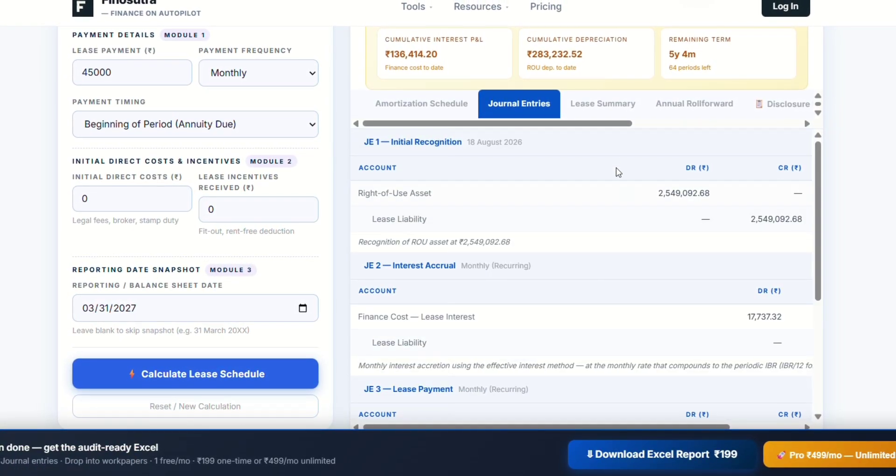
scroll(583, 237, down, 7)
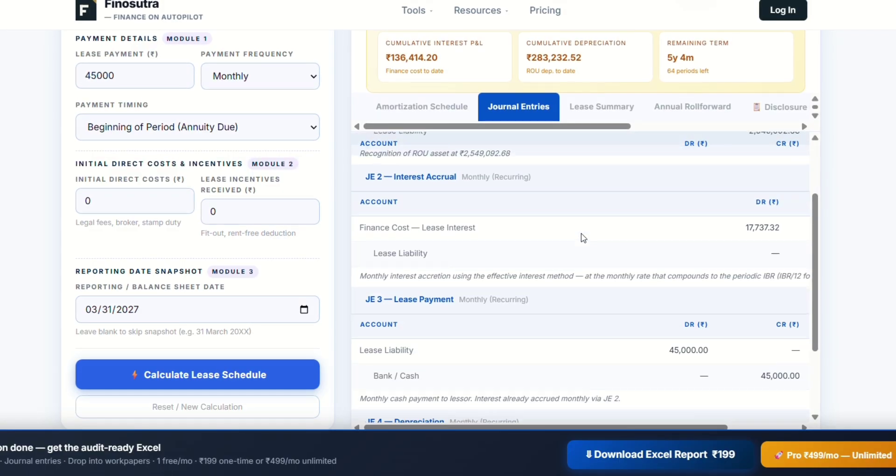
scroll(583, 239, down, 3)
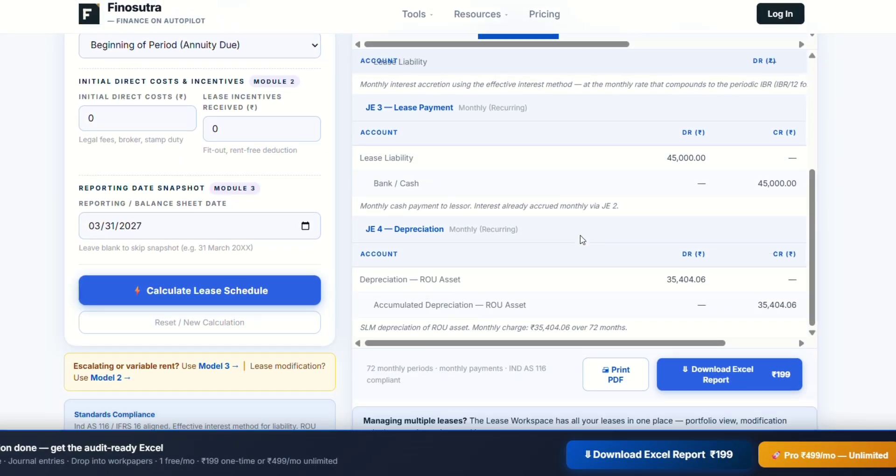
scroll(558, 226, up, 1)
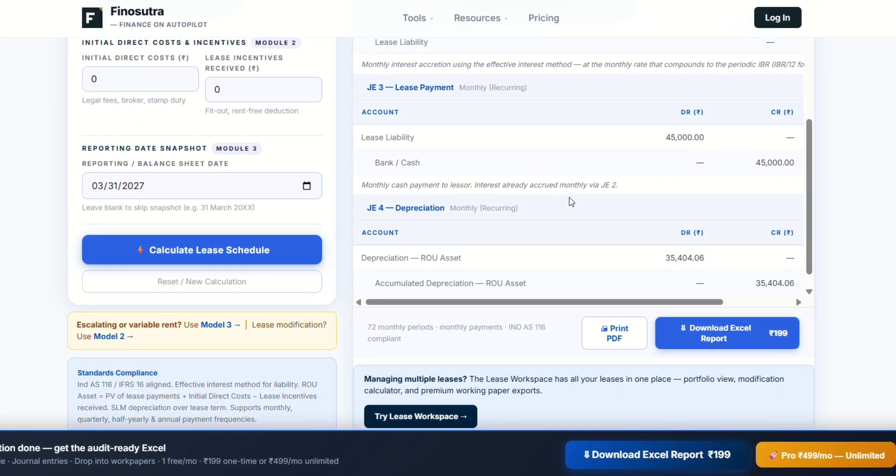
scroll(569, 201, down, 4)
scroll(568, 201, up, 8)
scroll(569, 203, up, 5)
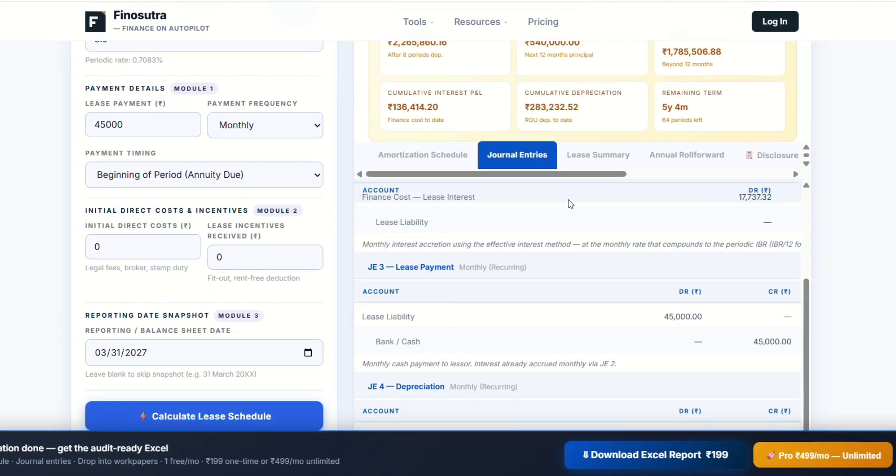
Open the lease summary and read its lease terms, initial direct costs, financial summary and balance sheet impact.
click(602, 158)
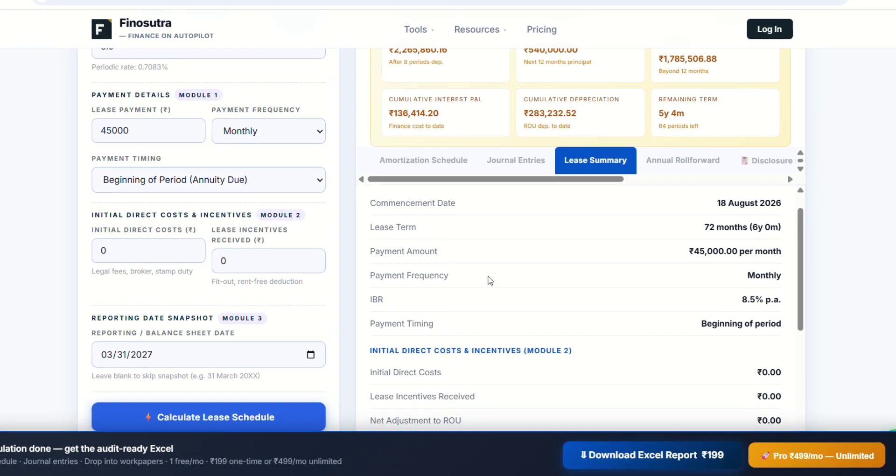
scroll(486, 269, down, 1)
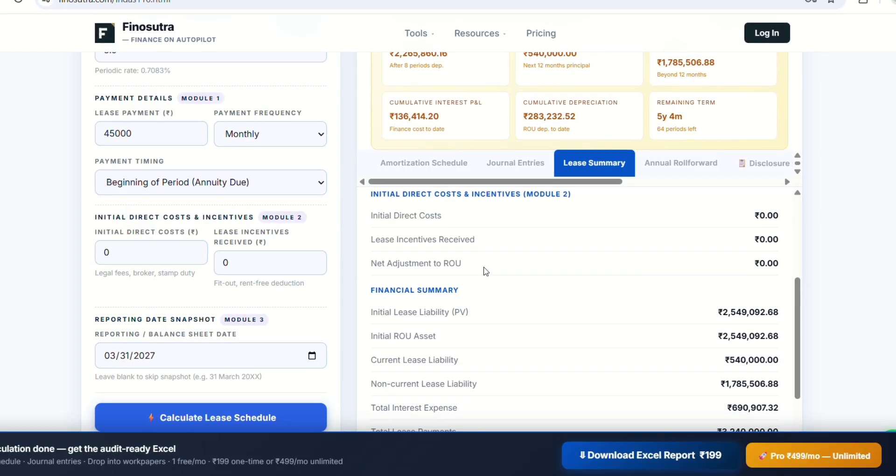
scroll(486, 272, down, 1)
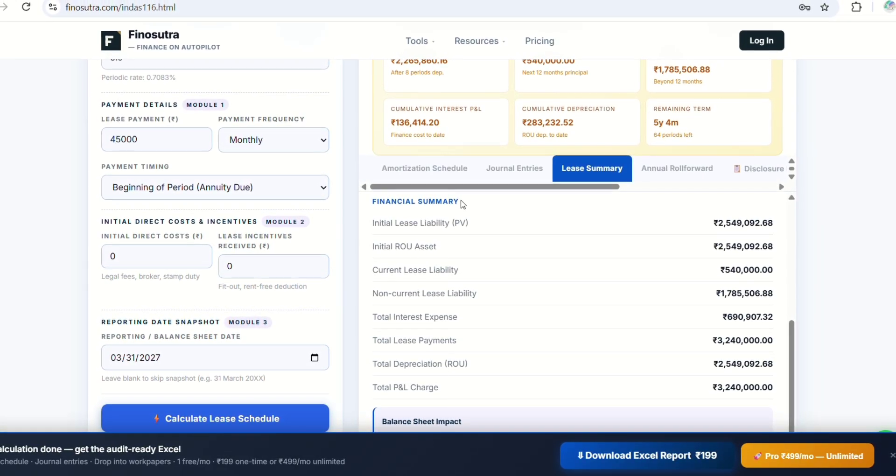
scroll(442, 322, down, 3)
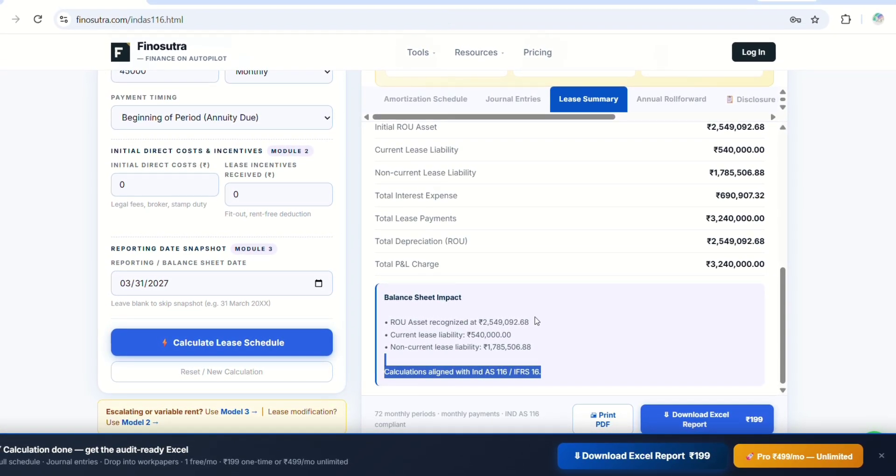
scroll(536, 322, up, 10)
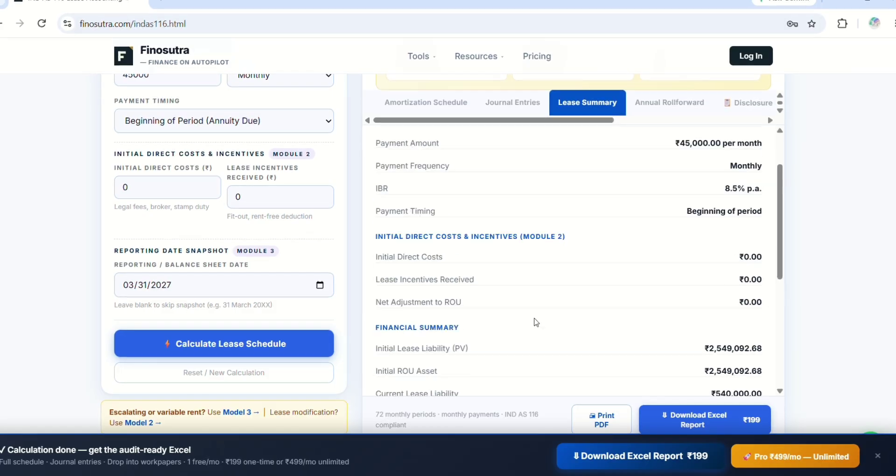
Open the annual rollforward and review its yearly columns from opening liability across to ROU closing NBV and periods.
click(659, 109)
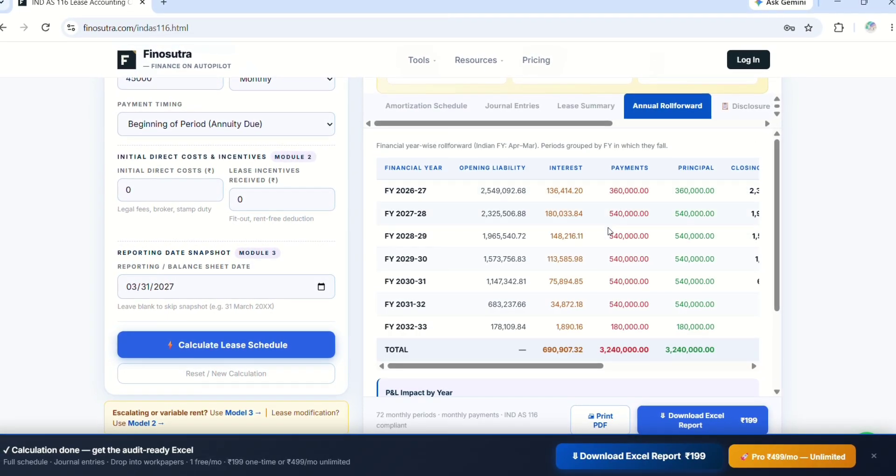
scroll(610, 241, right, 5)
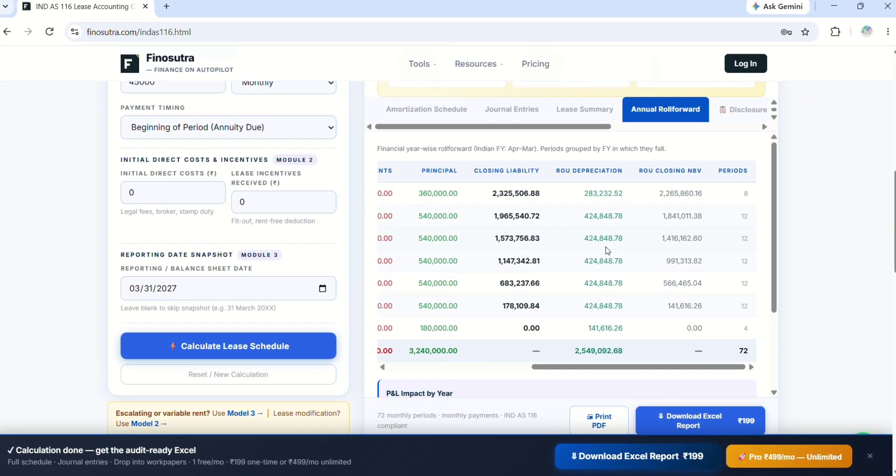
scroll(608, 251, left, 5)
scroll(607, 252, down, 1)
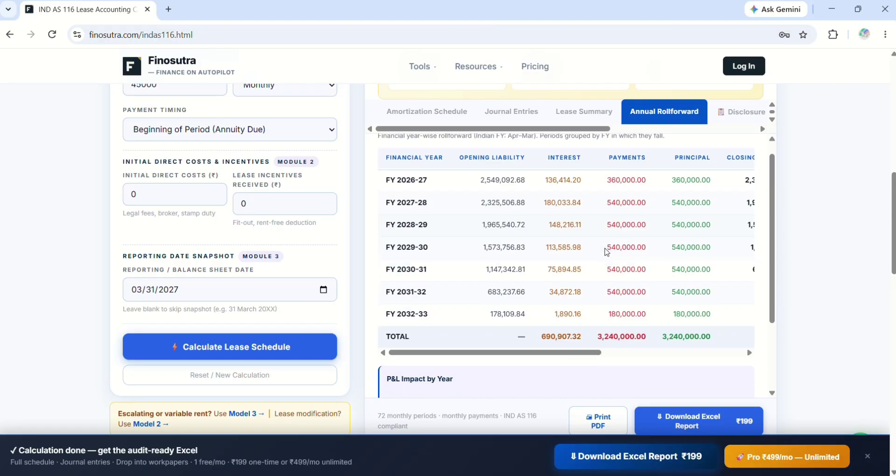
scroll(607, 253, up, 1)
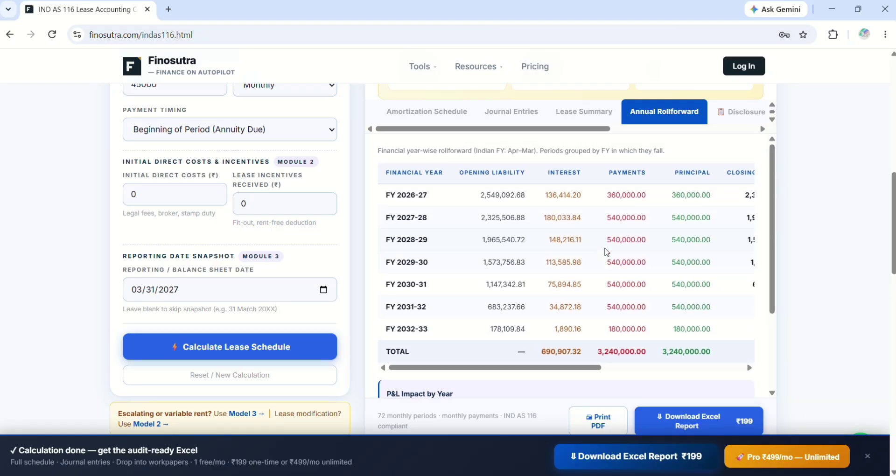
scroll(630, 249, right, 5)
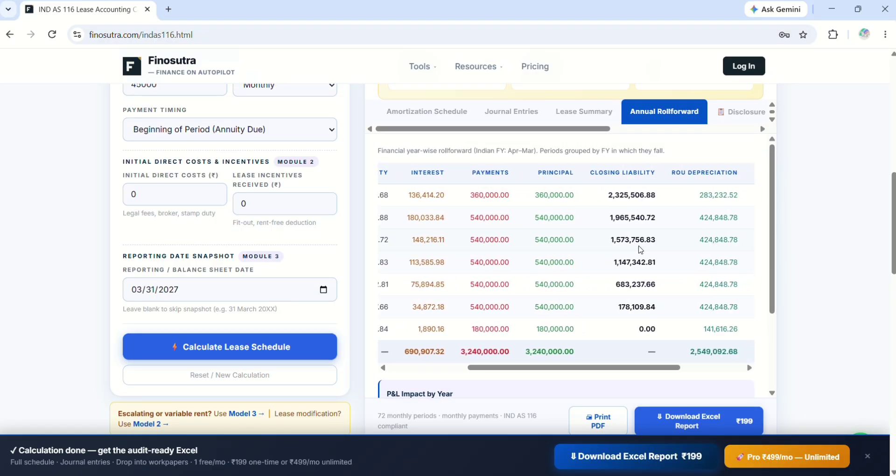
scroll(641, 250, right, 2)
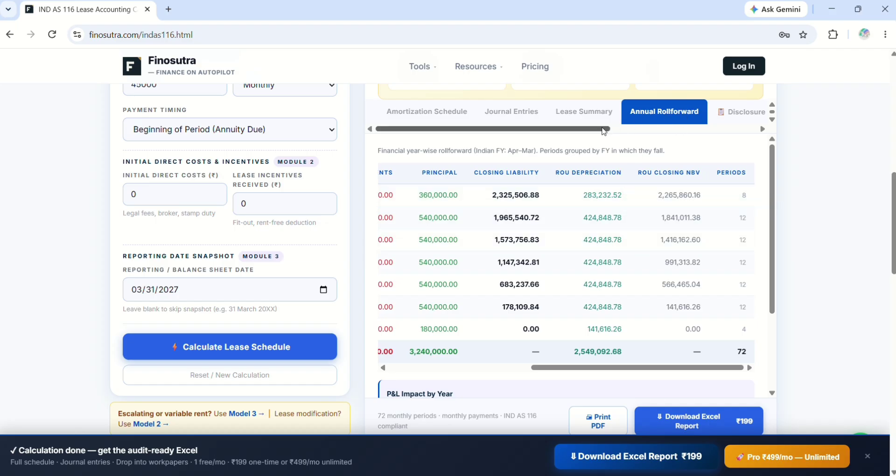
scroll(624, 131, right, 3)
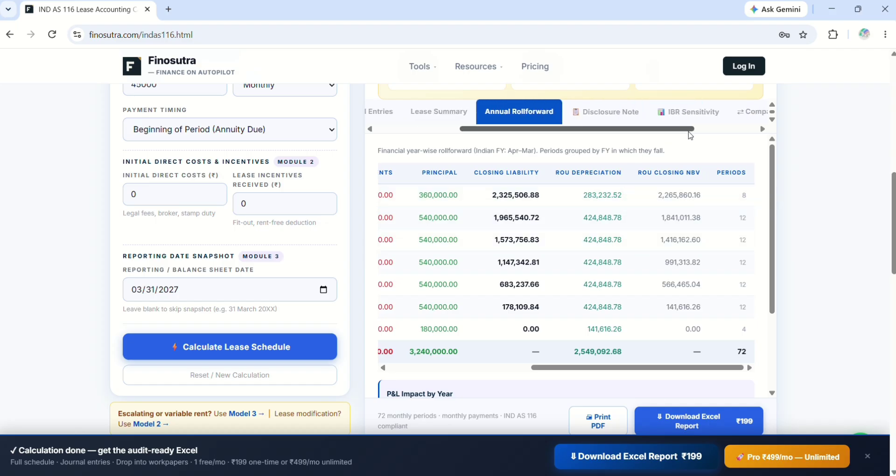
Open the disclosure note and review its maturity analysis, from the time buckets down to the present value of the lease liability.
click(619, 119)
scroll(547, 214, up, 1)
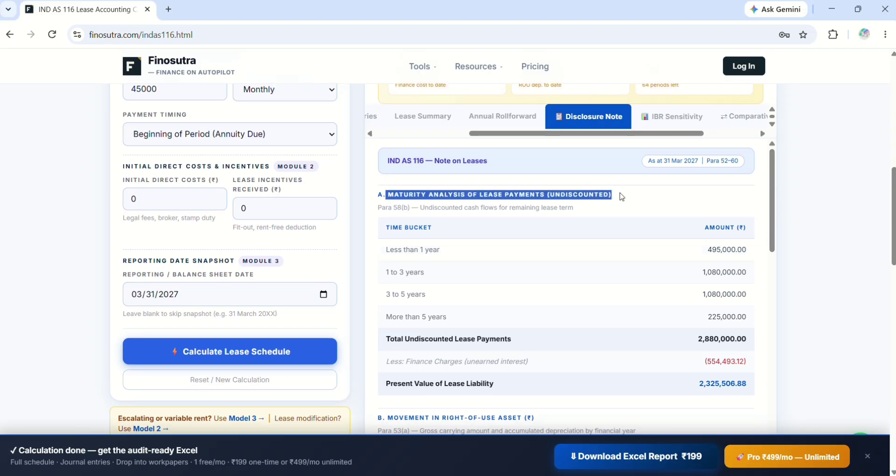
drag(385, 250, 441, 252)
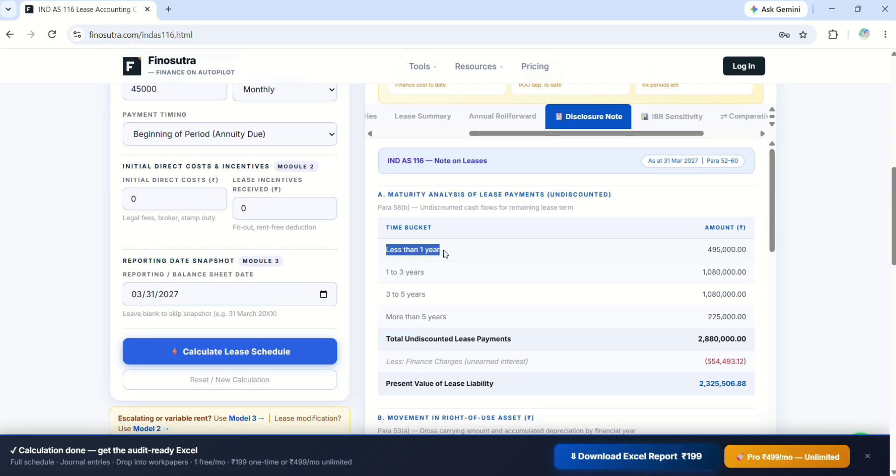
drag(385, 228, 442, 230)
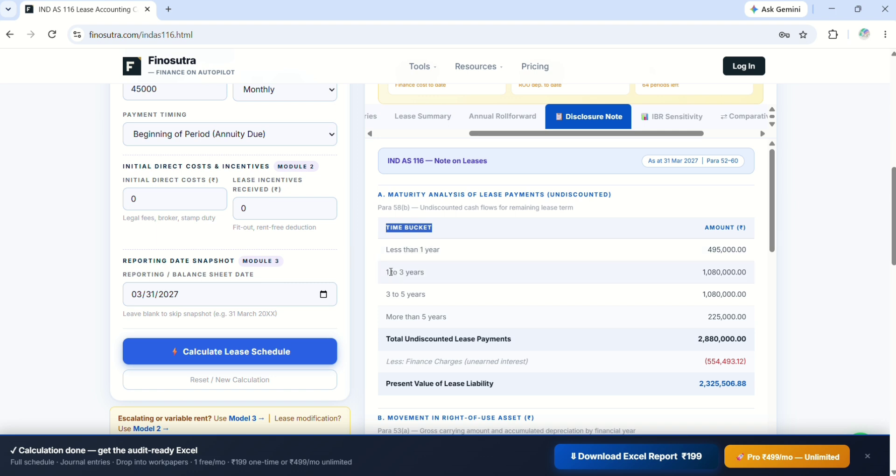
scroll(416, 320, down, 2)
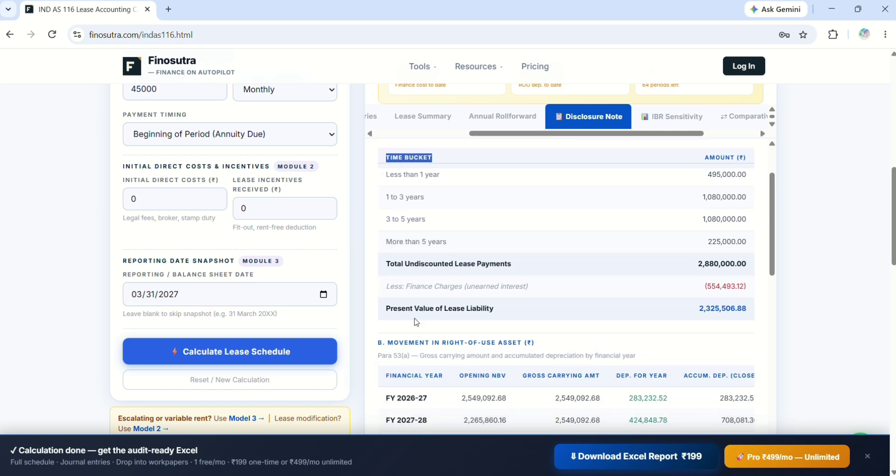
scroll(416, 322, up, 1)
scroll(414, 320, down, 3)
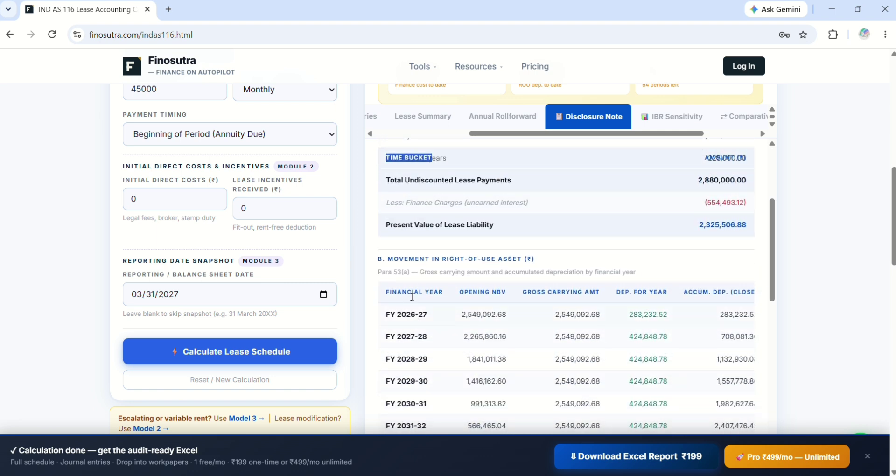
scroll(501, 233, down, 1)
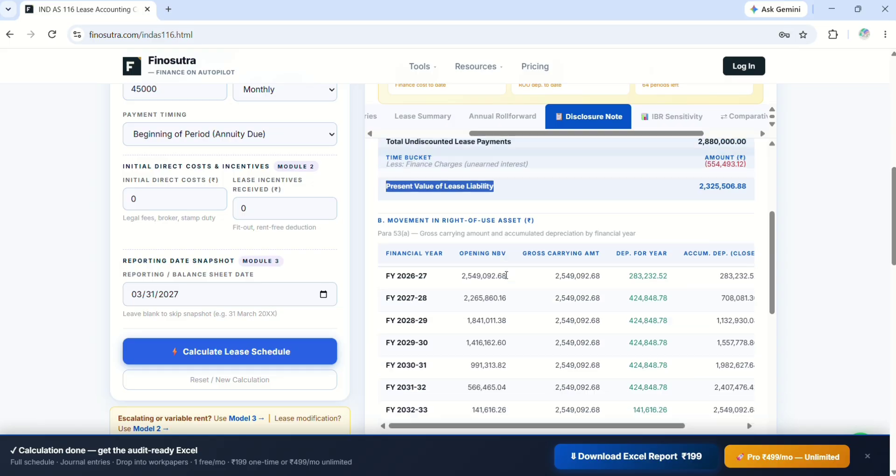
Read the disclosure note's ROU asset and lease liability movements, additional disclosures and accounting policy.
scroll(505, 275, up, 5)
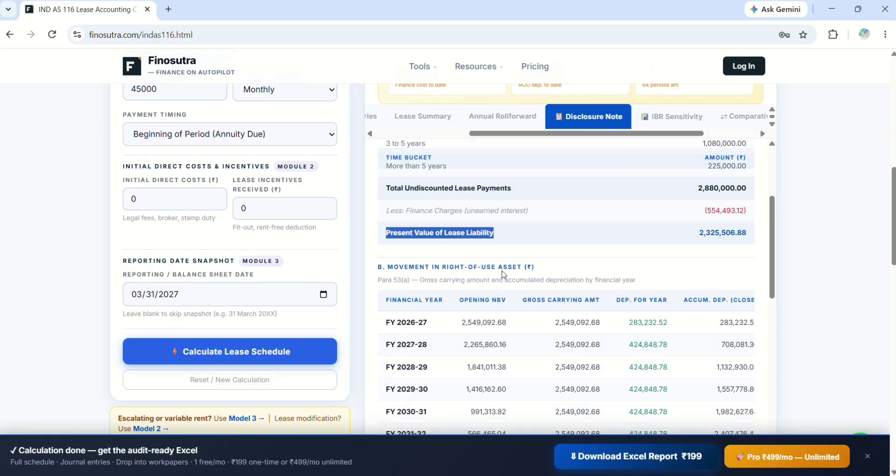
scroll(504, 275, down, 5)
scroll(503, 275, down, 7)
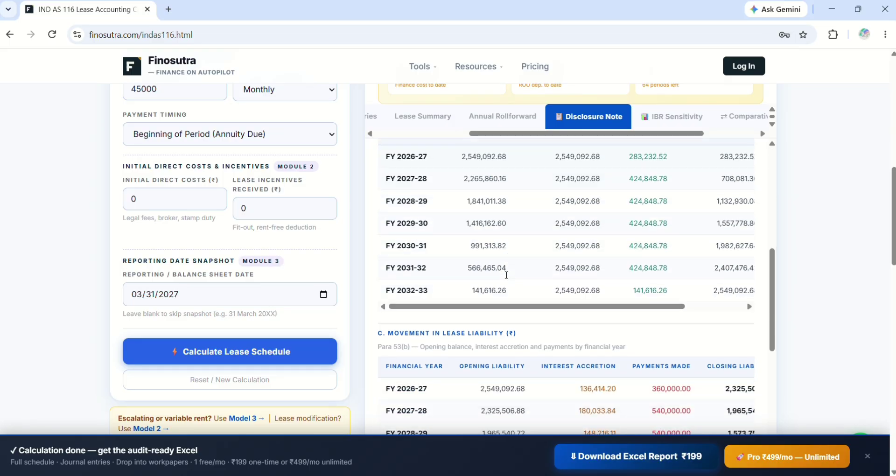
scroll(504, 275, down, 1)
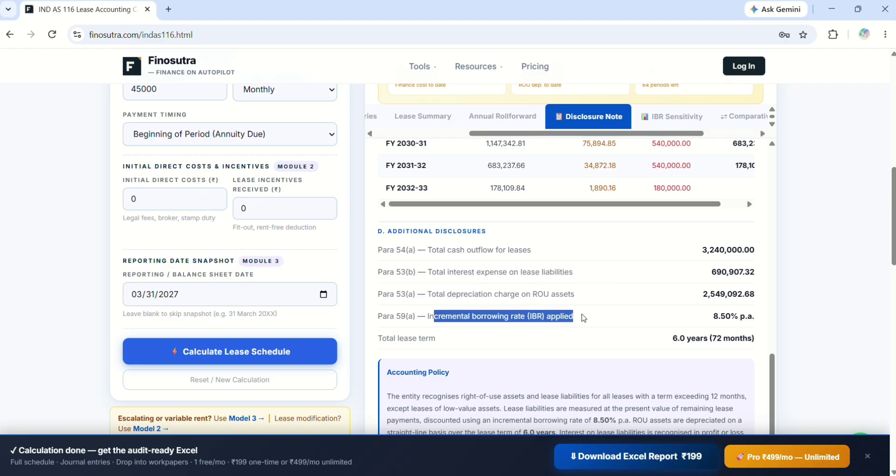
scroll(596, 341, down, 2)
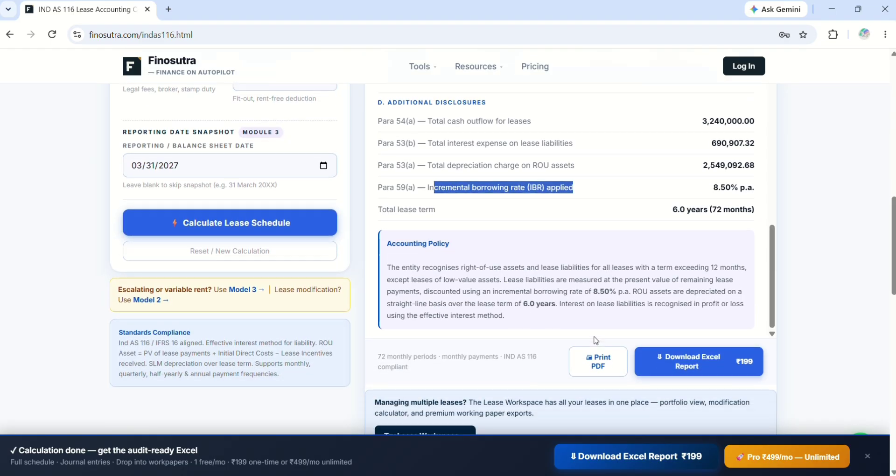
Go back over the disclosure note from the accounting policy up to the maturity analysis.
scroll(599, 341, up, 6)
scroll(598, 341, up, 5)
scroll(662, 288, down, 6)
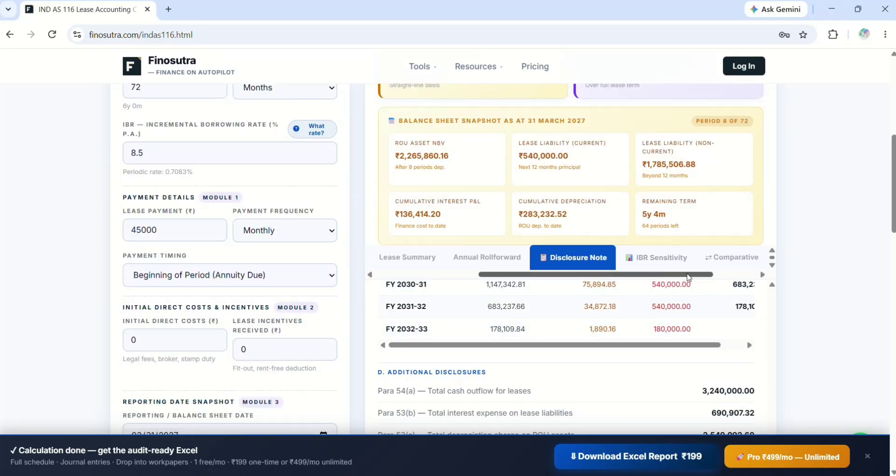
scroll(621, 371, down, 8)
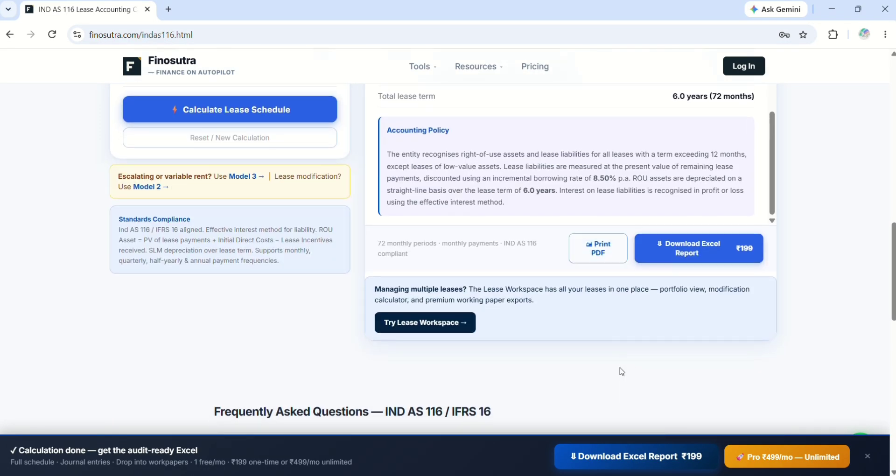
scroll(584, 371, up, 1)
scroll(551, 198, up, 5)
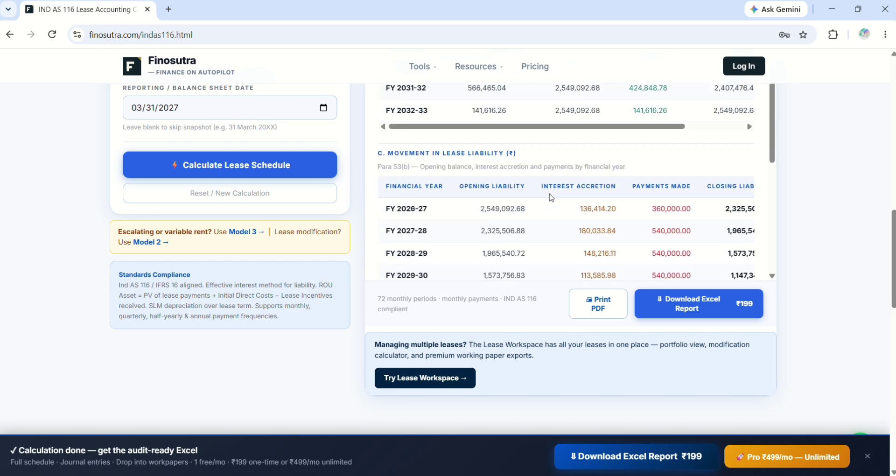
scroll(552, 197, up, 5)
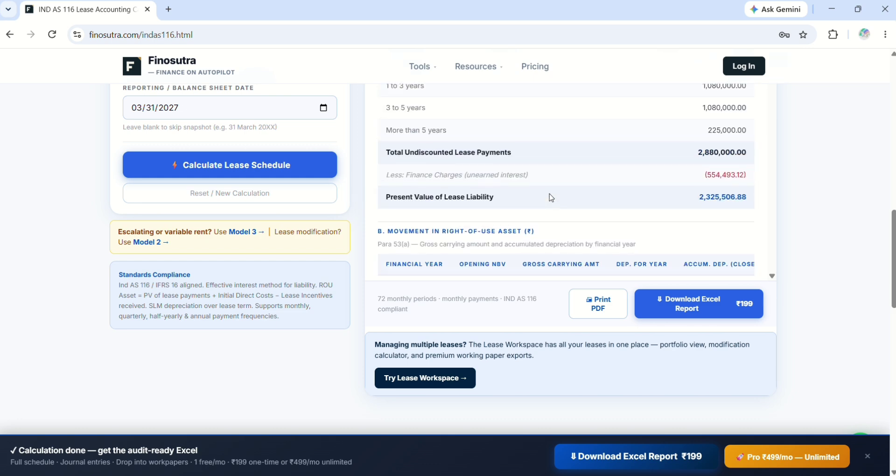
scroll(551, 197, up, 5)
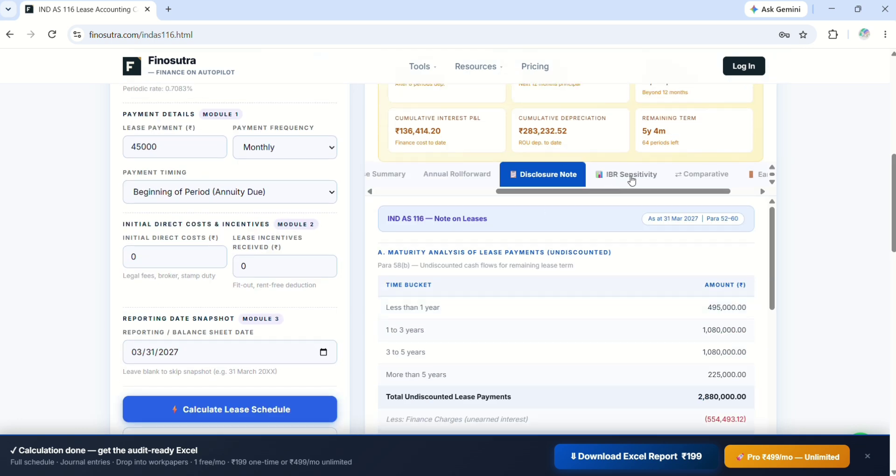
Review the IBR sensitivity scenarios for lease liability, ROU asset, interest and depreciation, and open the comparative view.
click(632, 180)
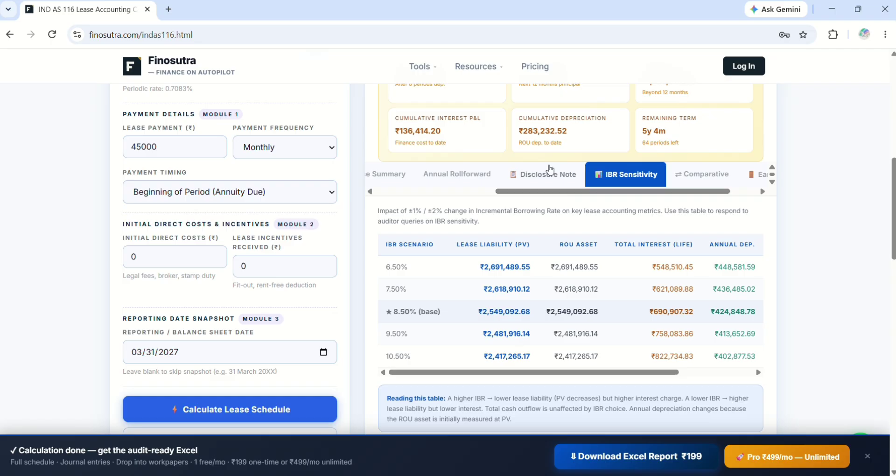
click(551, 170)
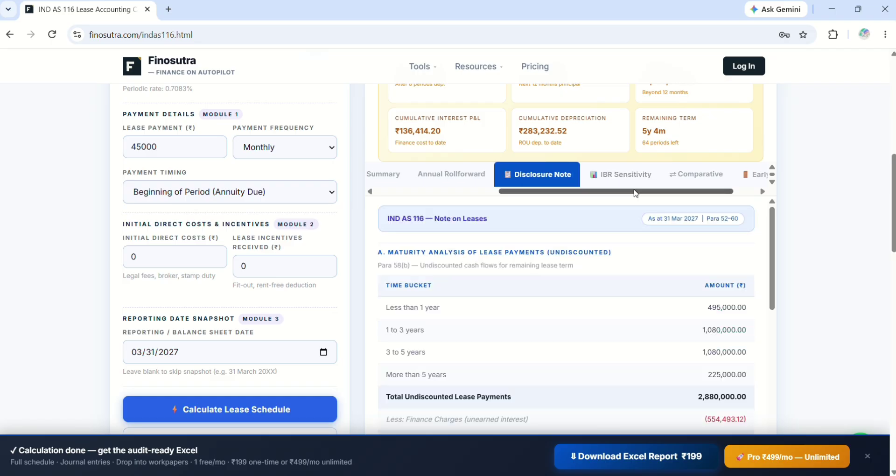
click(612, 177)
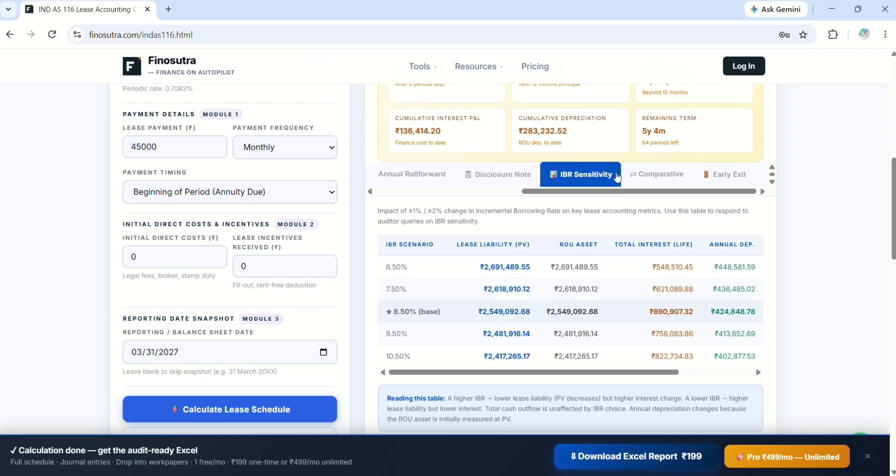
click(668, 176)
Open the early exit calculation and run it for a 01/14/2027 termination date with a termination penalty of 0.
click(716, 179)
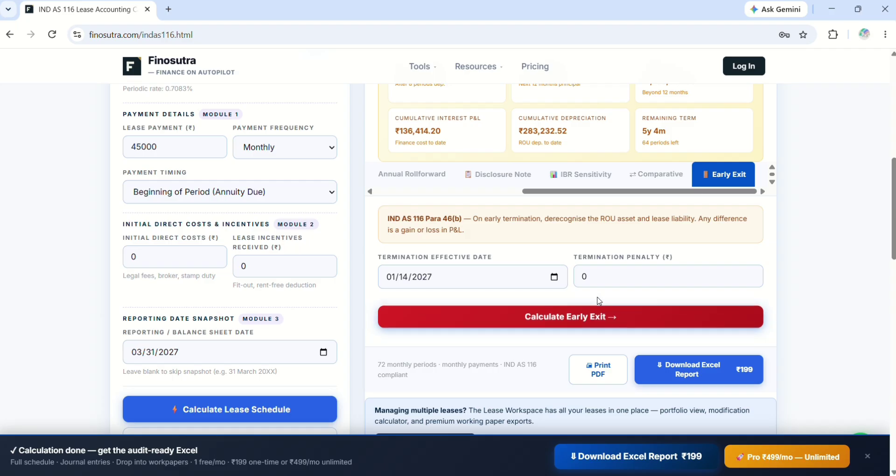
click(620, 287)
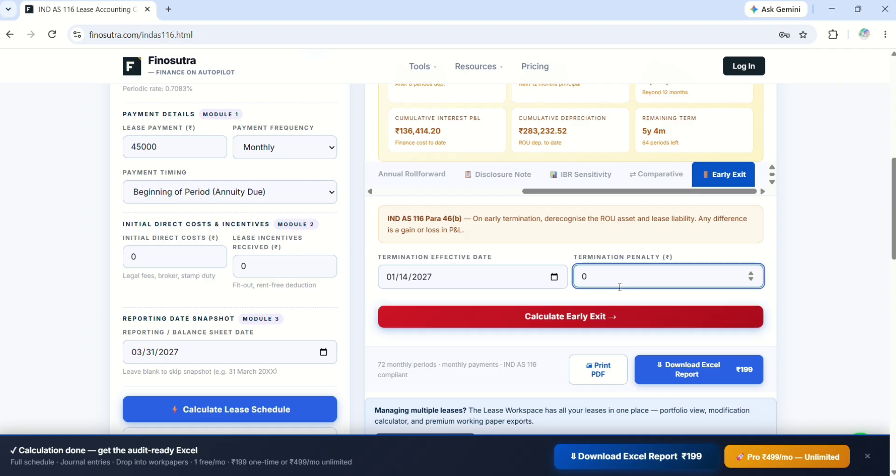
click(563, 319)
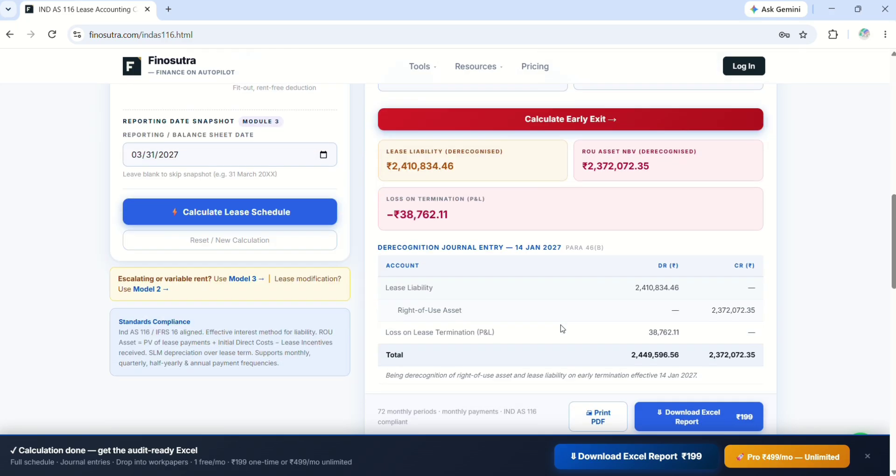
Review the early exit's loss on termination and the derecognition journal entry for 14 Jan 2027.
drag(388, 215, 456, 223)
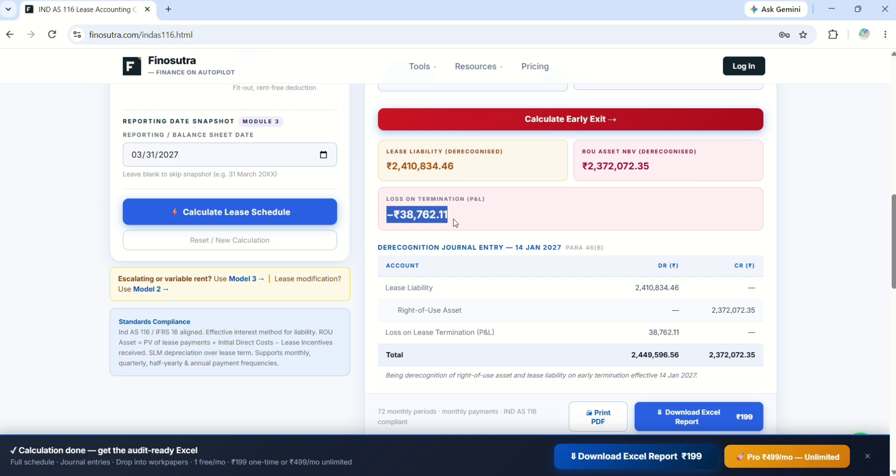
scroll(535, 280, down, 1)
scroll(534, 280, up, 2)
scroll(535, 279, down, 3)
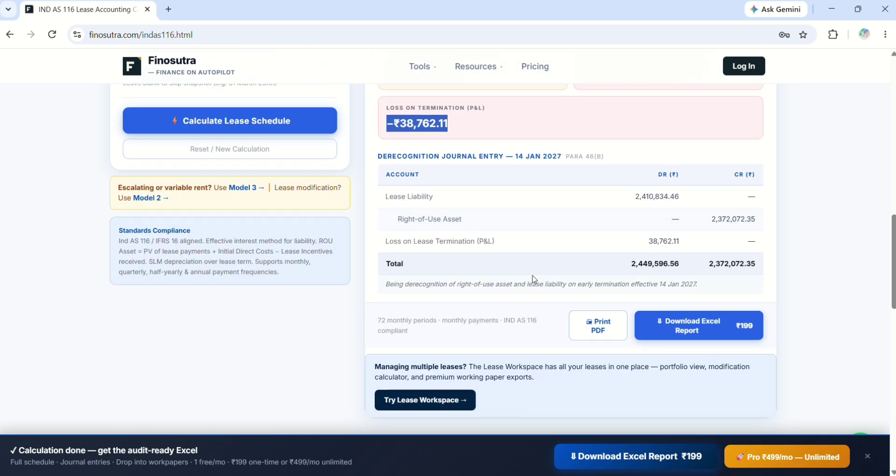
scroll(562, 252, up, 2)
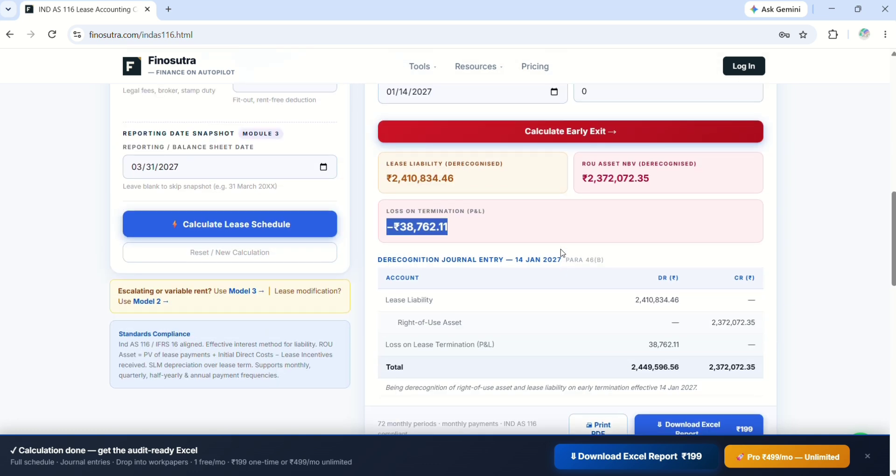
scroll(562, 252, up, 3)
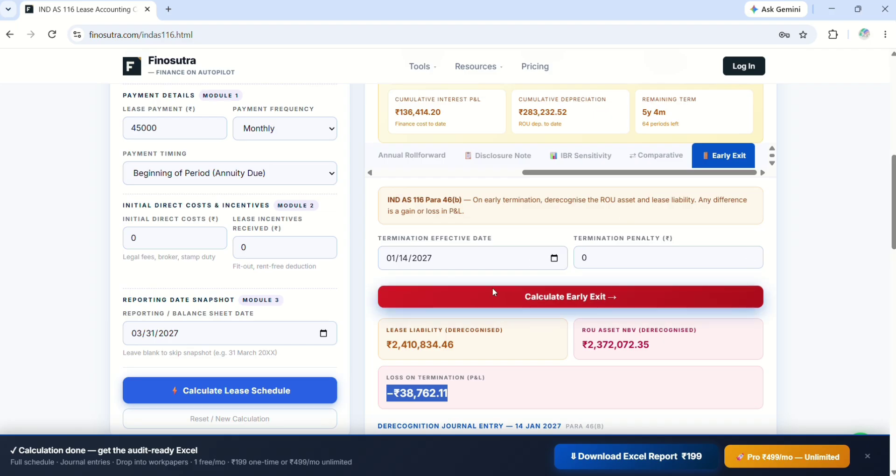
Set the termination effective date to 03/31/2028 and recalculate the early exit.
key(Up)
key(Up)
key(Up)
key(Up)
key(Up)
key(Up)
key(Up)
key(Up)
key(Up)
key(Up)
key(Up)
key(Up)
key(Up)
key(Up)
key(Up)
key(Down)
key(Right)
text(31)
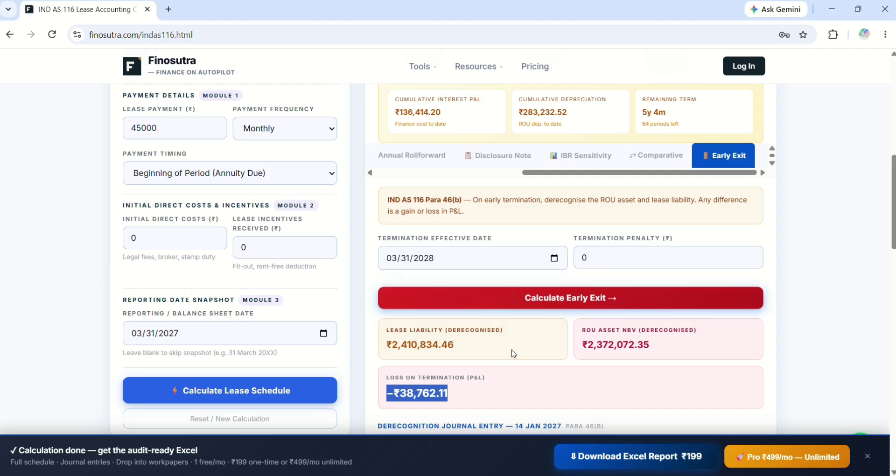
key(Return)
Review the loss on termination and the derecognition journal entry for 31 Mar 2028.
scroll(586, 355, down, 2)
scroll(586, 354, down, 1)
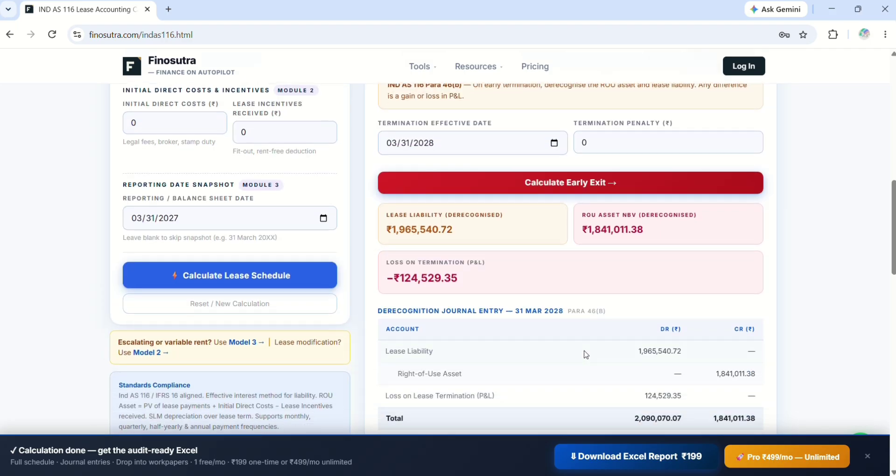
drag(463, 282, 399, 282)
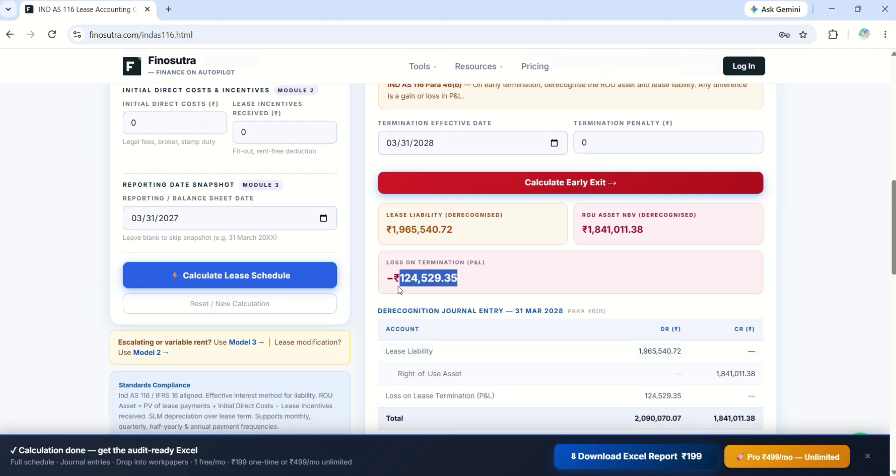
scroll(552, 315, down, 3)
scroll(552, 314, down, 2)
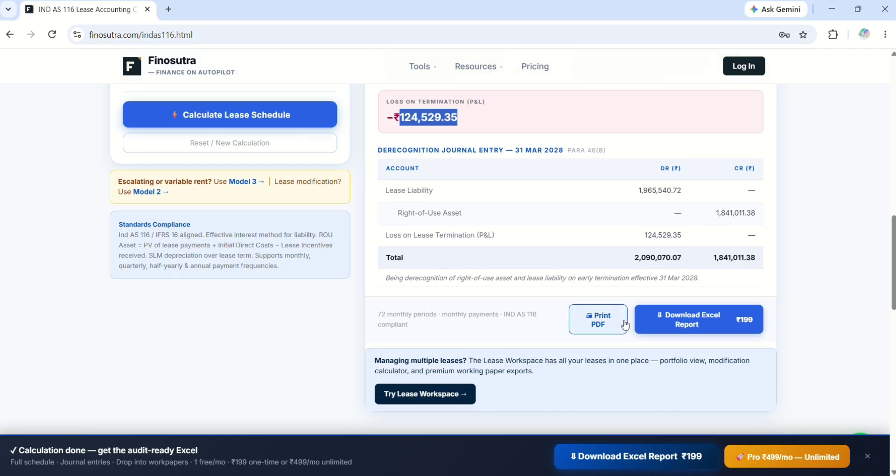
Look over the main calculation results and balance sheet snapshot again, returning to the report export options.
scroll(556, 316, up, 7)
scroll(556, 316, up, 8)
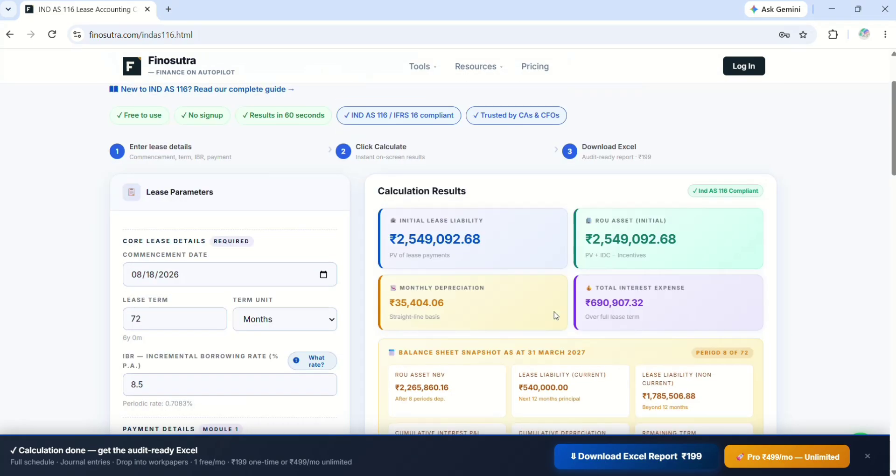
scroll(642, 234, down, 15)
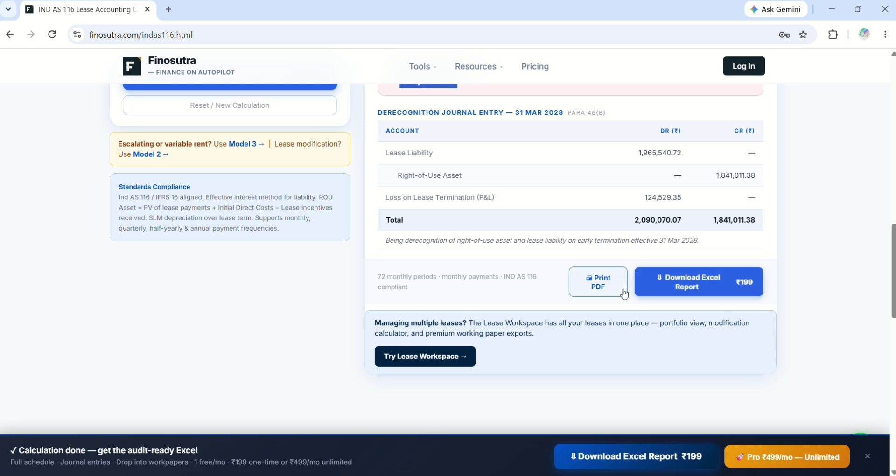
View the pricing options for the Excel report and the account log-in form, closing each without proceeding.
click(685, 289)
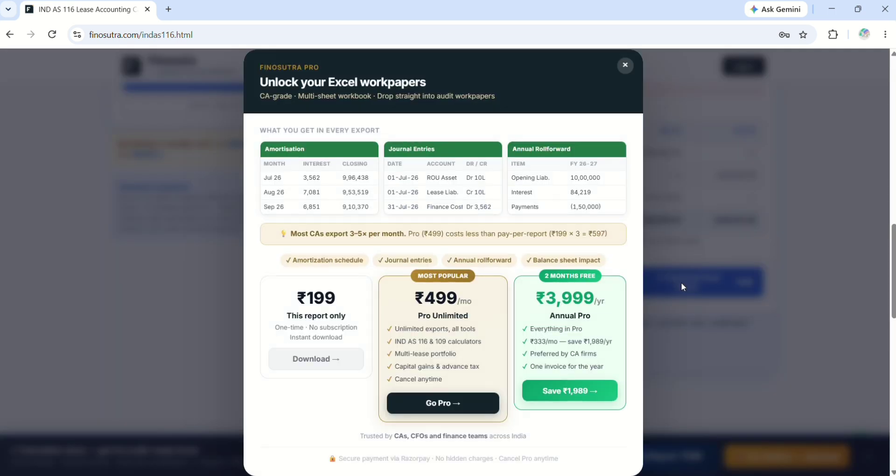
click(626, 65)
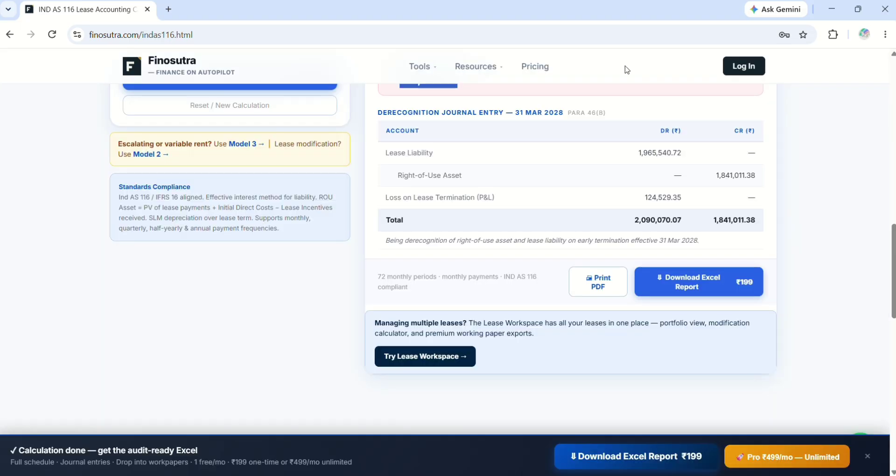
click(743, 67)
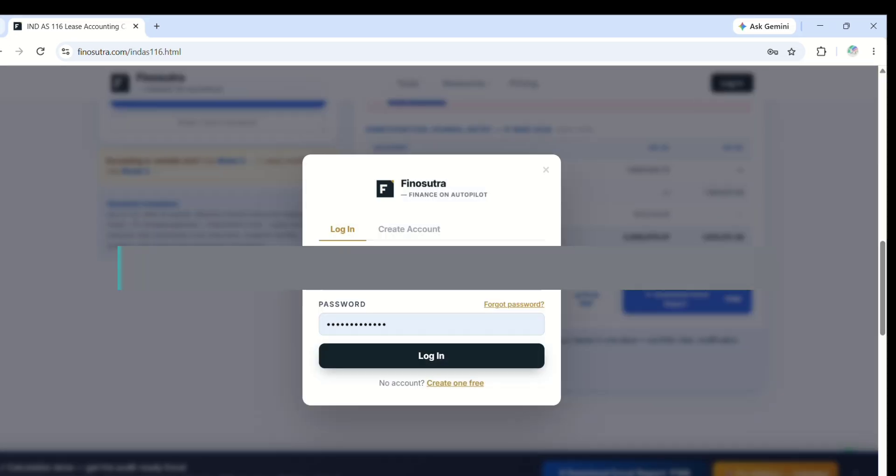
click(552, 175)
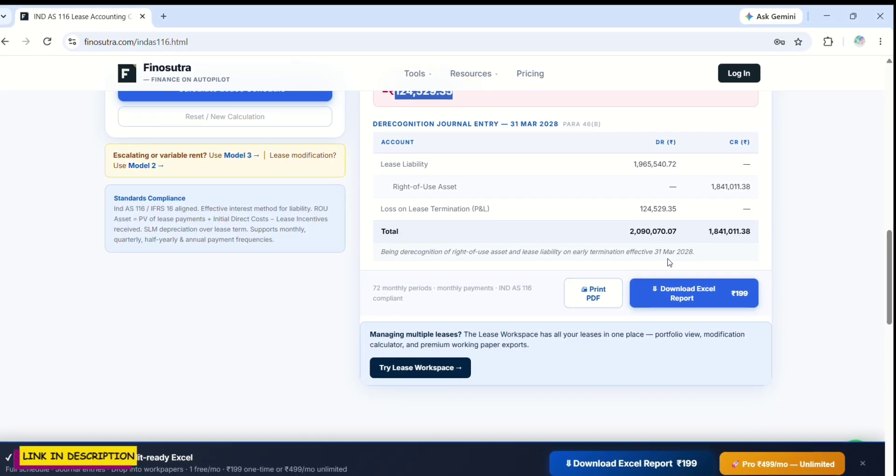
scroll(672, 258, up, 20)
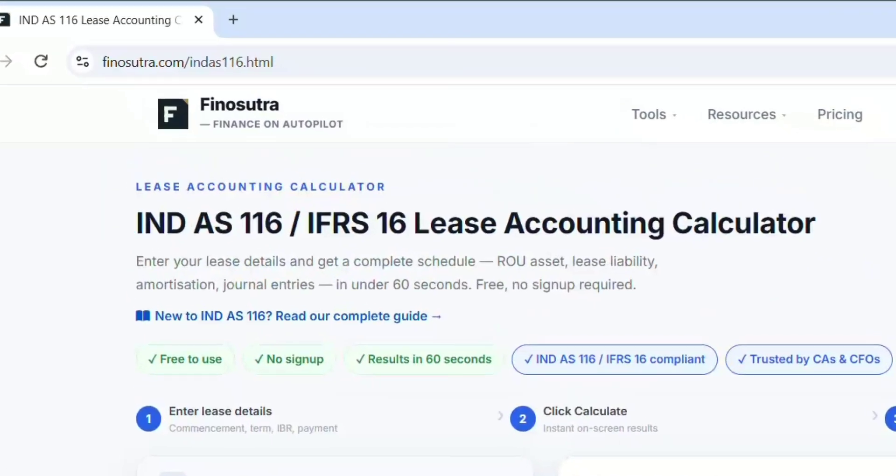
scroll(448, 327, down, 10)
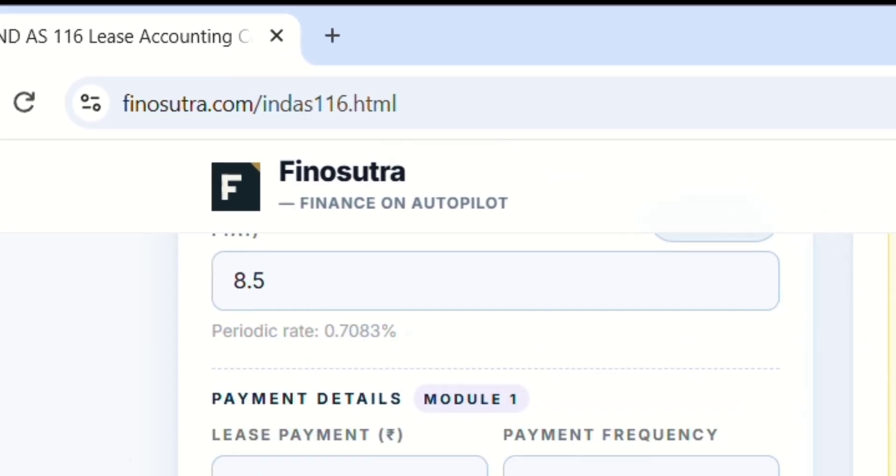
scroll(448, 327, down, 8)
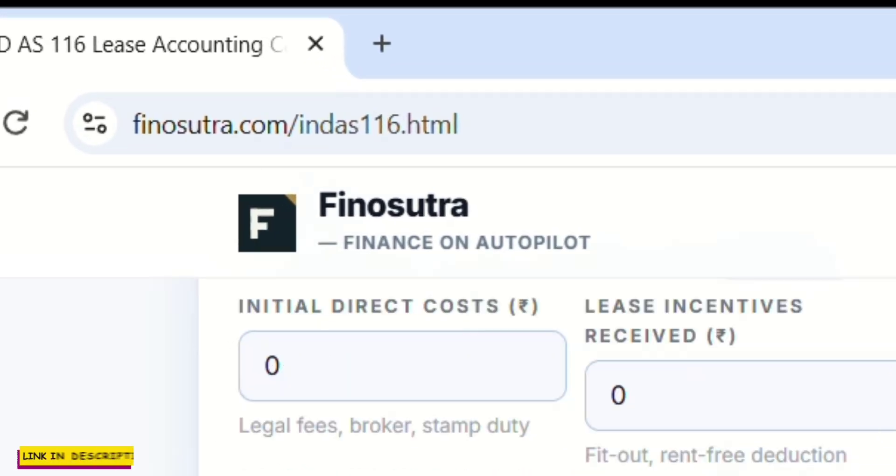